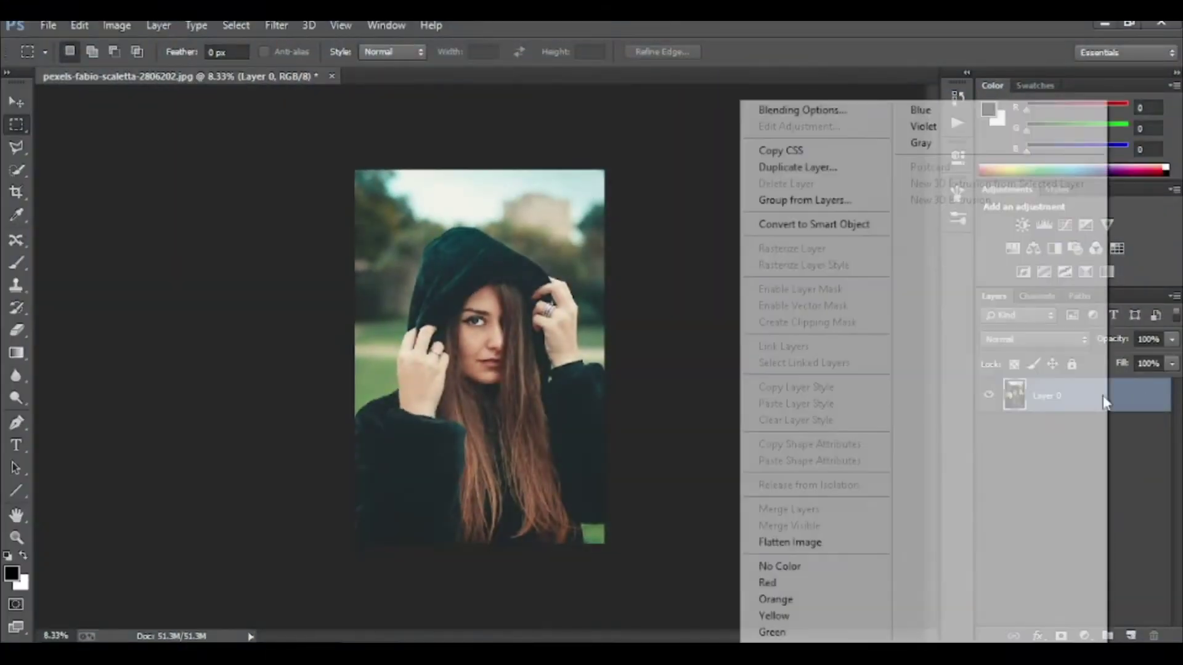
Duplicate Layer 0 as a new layer named Edit
click(800, 167)
text(Ed)
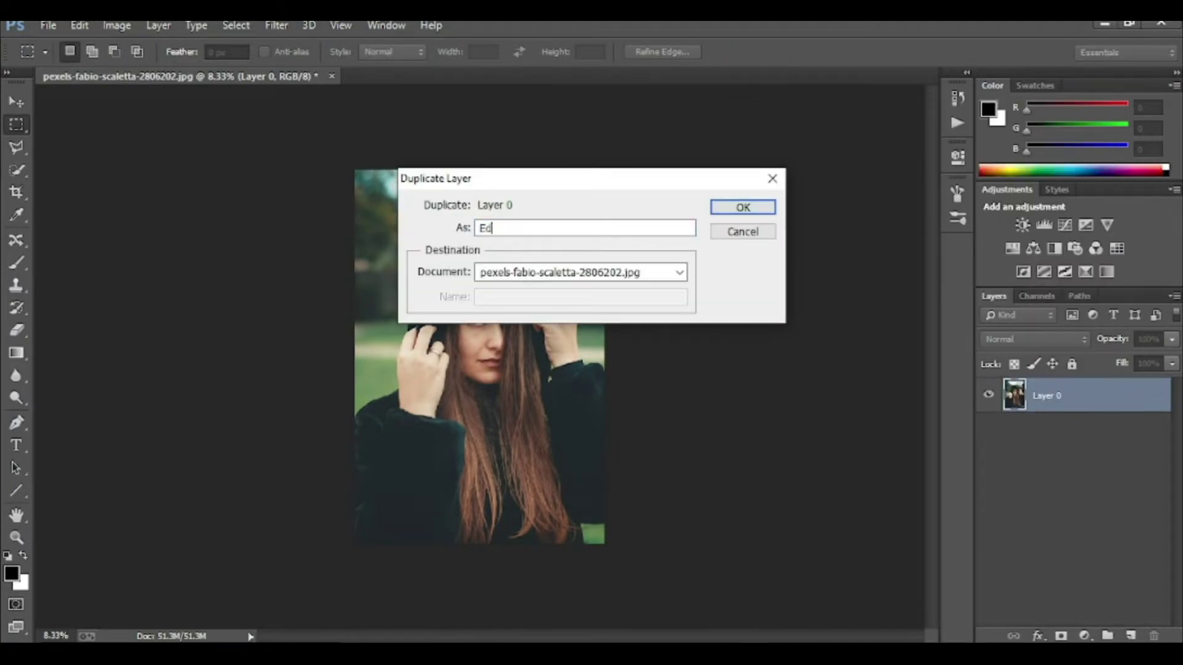
key(Return)
Zoom in on the face and switch to the Lasso tool
key(ctrl+plus)
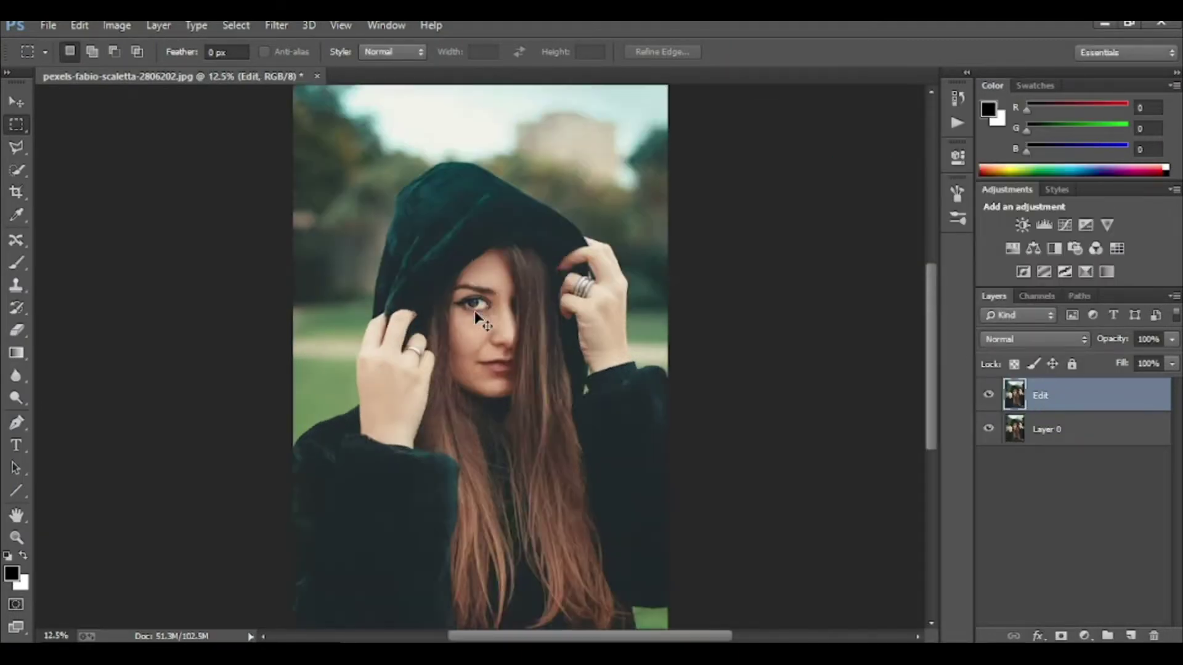
key(ctrl+plus)
key(l)
key(ctrl+plus)
key(ctrl+plus)
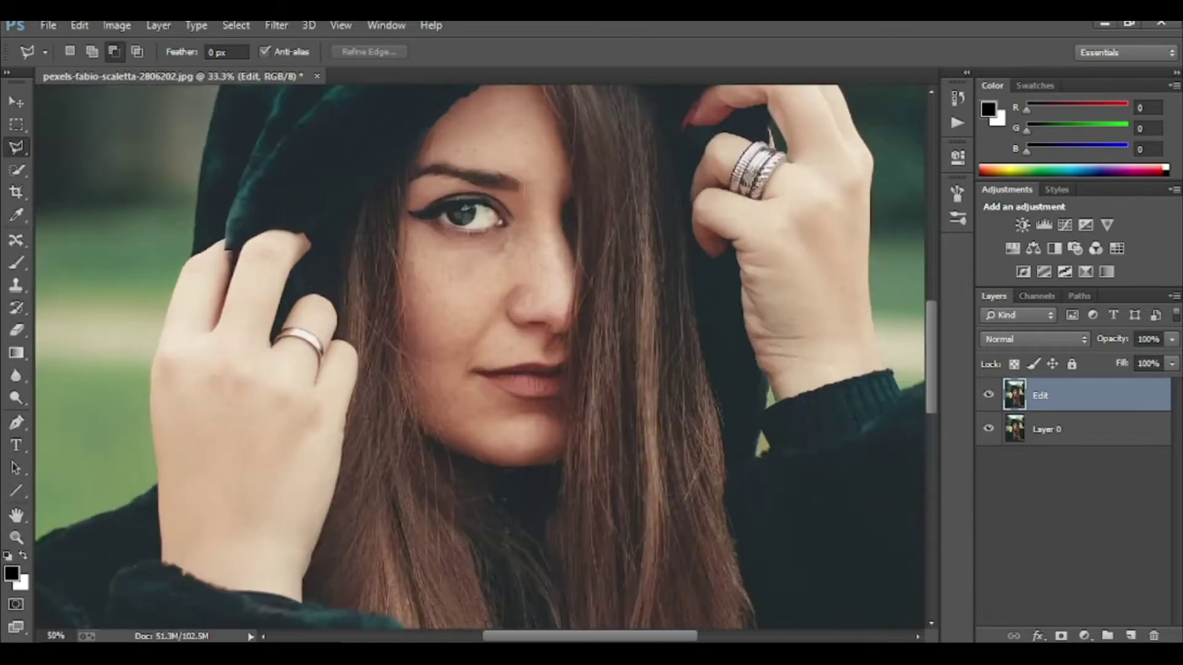
Trace the Magnetic Lasso outline along the top edge of the woman's hood
key(ctrl+plus)
scroll(766, 198, down, 5)
scroll(766, 199, left, 5)
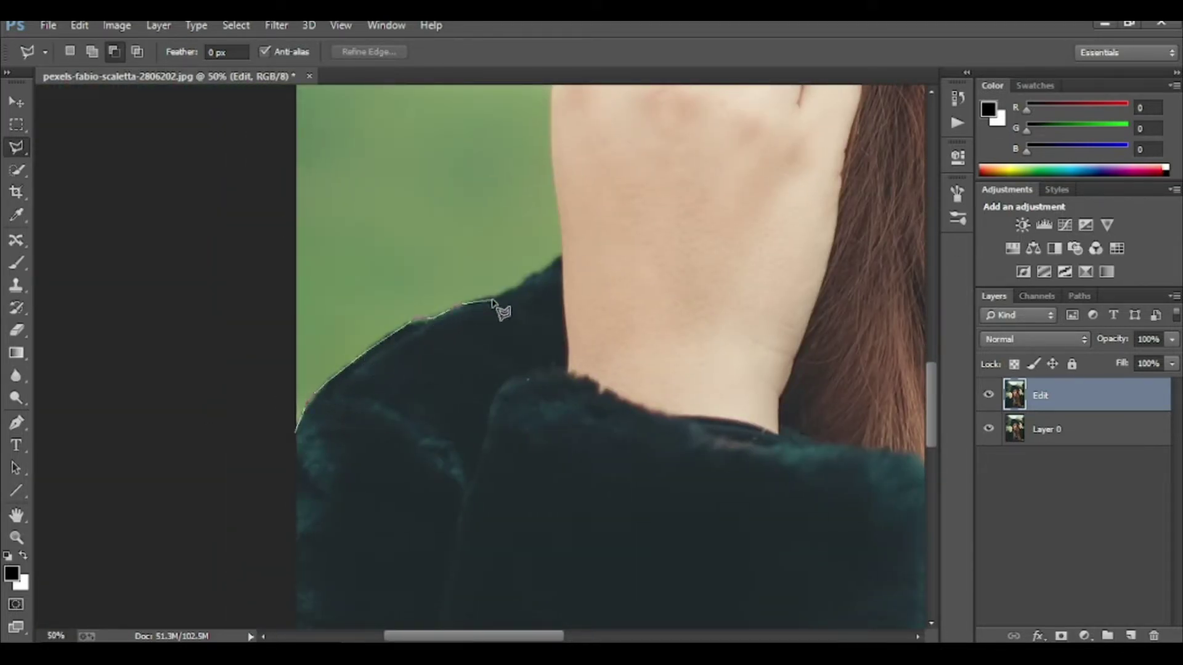
scroll(552, 134, up, 3)
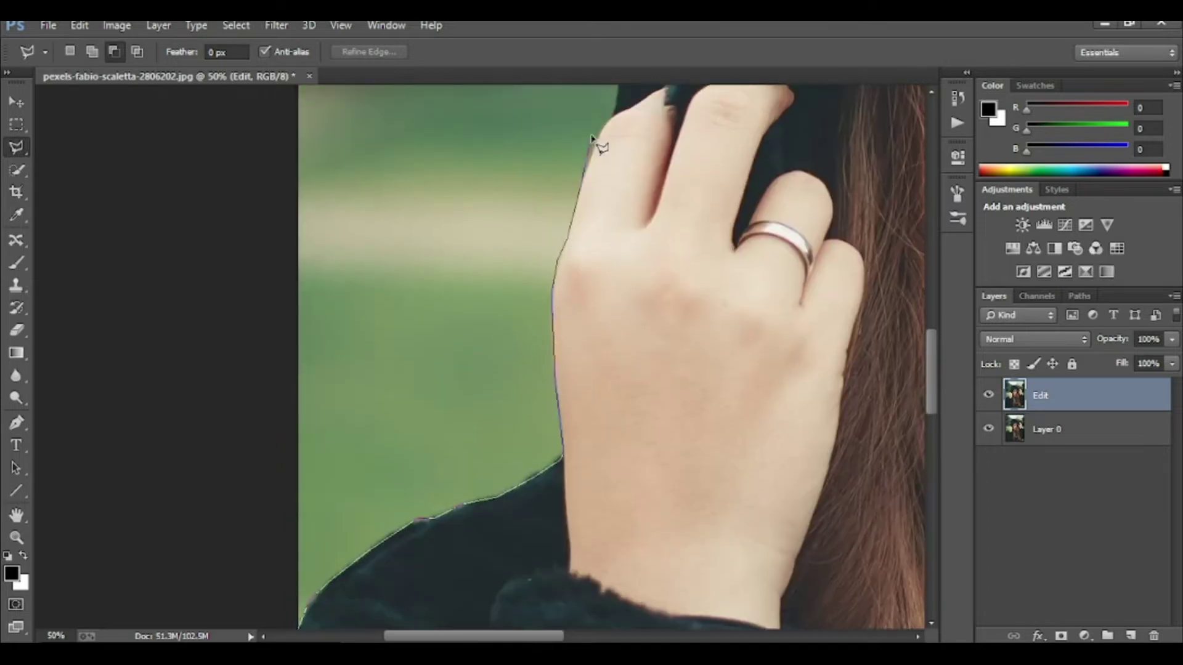
scroll(614, 113, up, 4)
drag(635, 161, 585, 553)
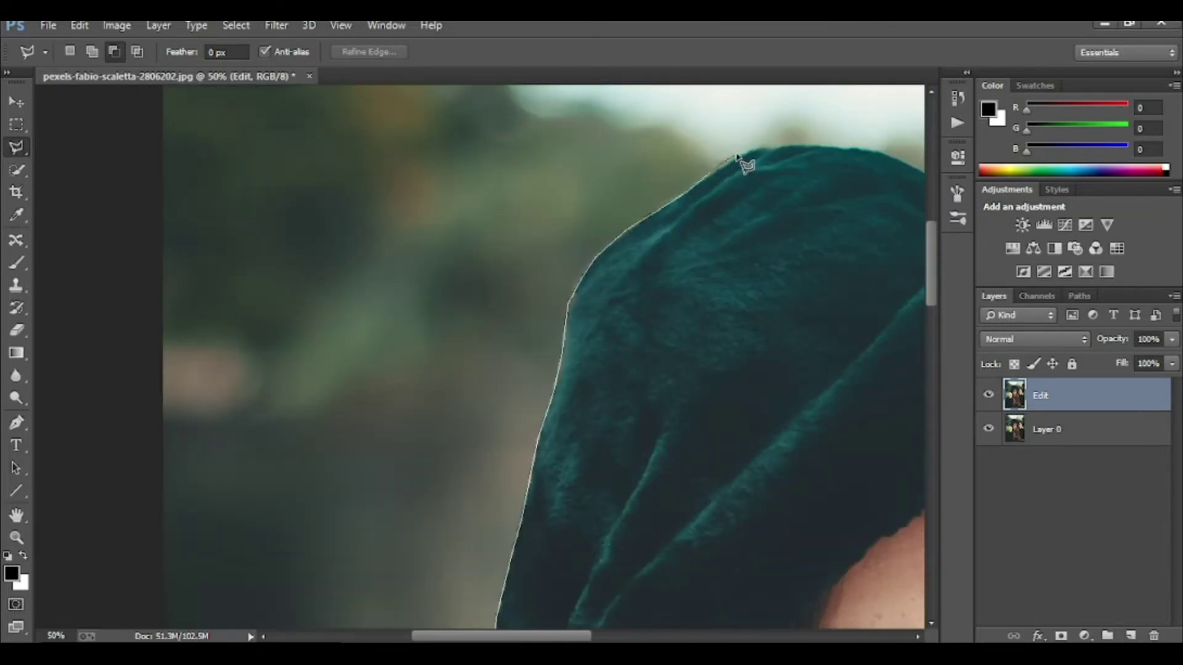
drag(885, 159, 468, 178)
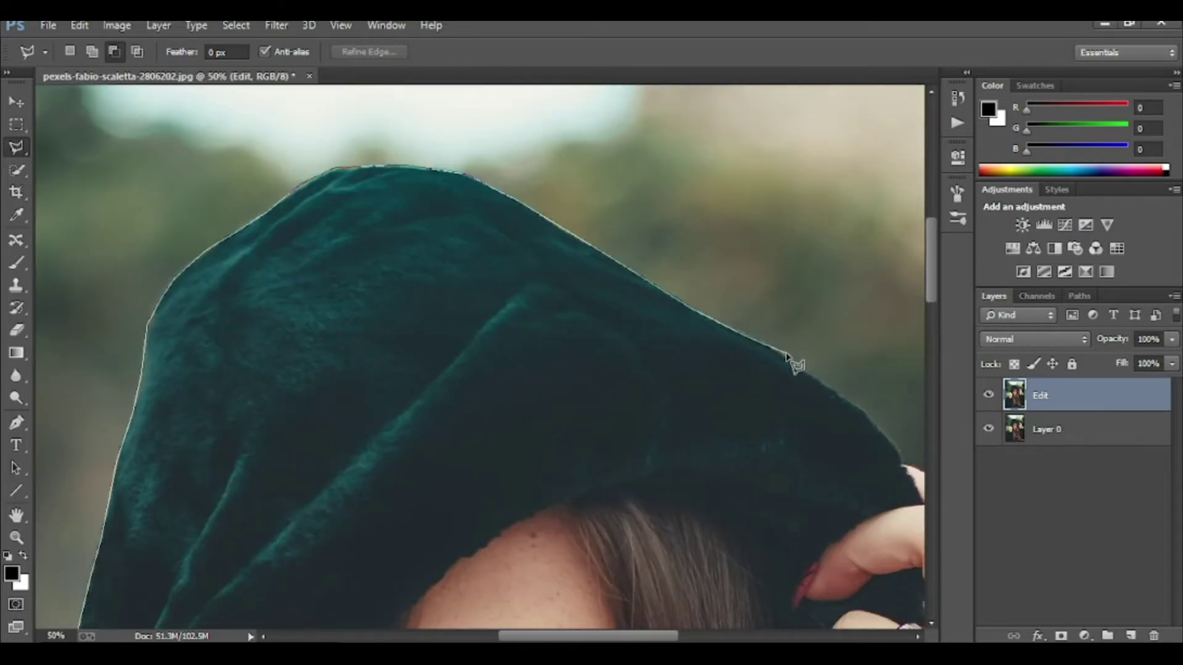
Continue the outline around the raised hand and sleeve to the image bottom, then close it
drag(912, 471, 534, 313)
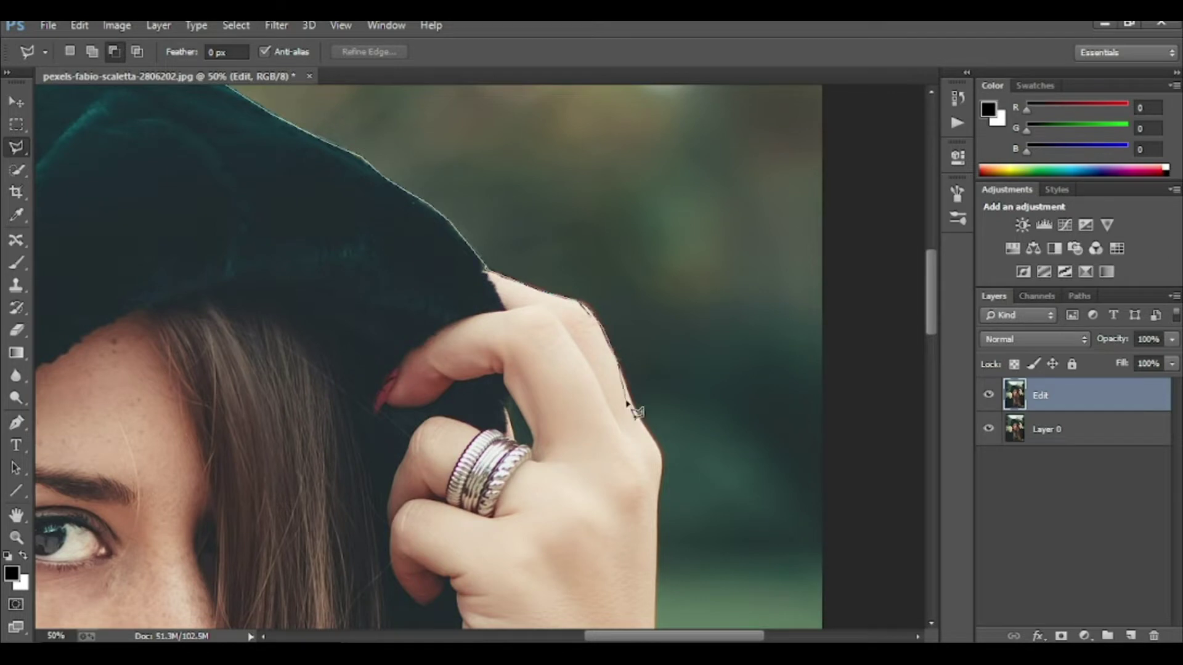
drag(662, 459, 646, 196)
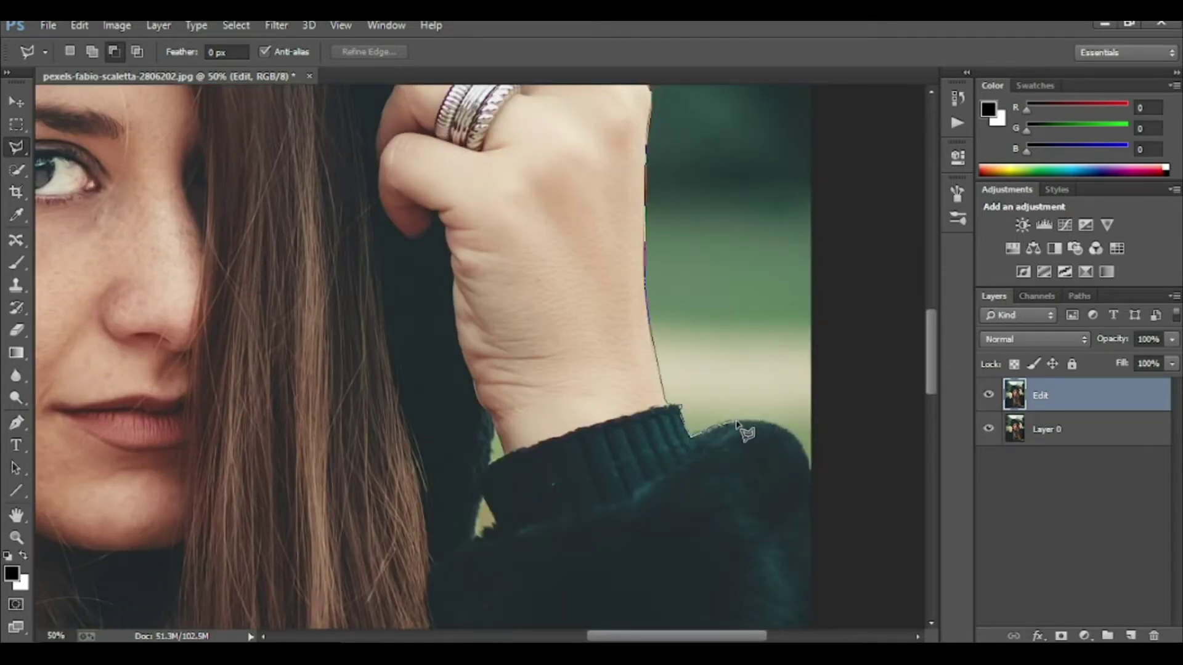
key(ctrl+minus)
scroll(819, 510, down, 5)
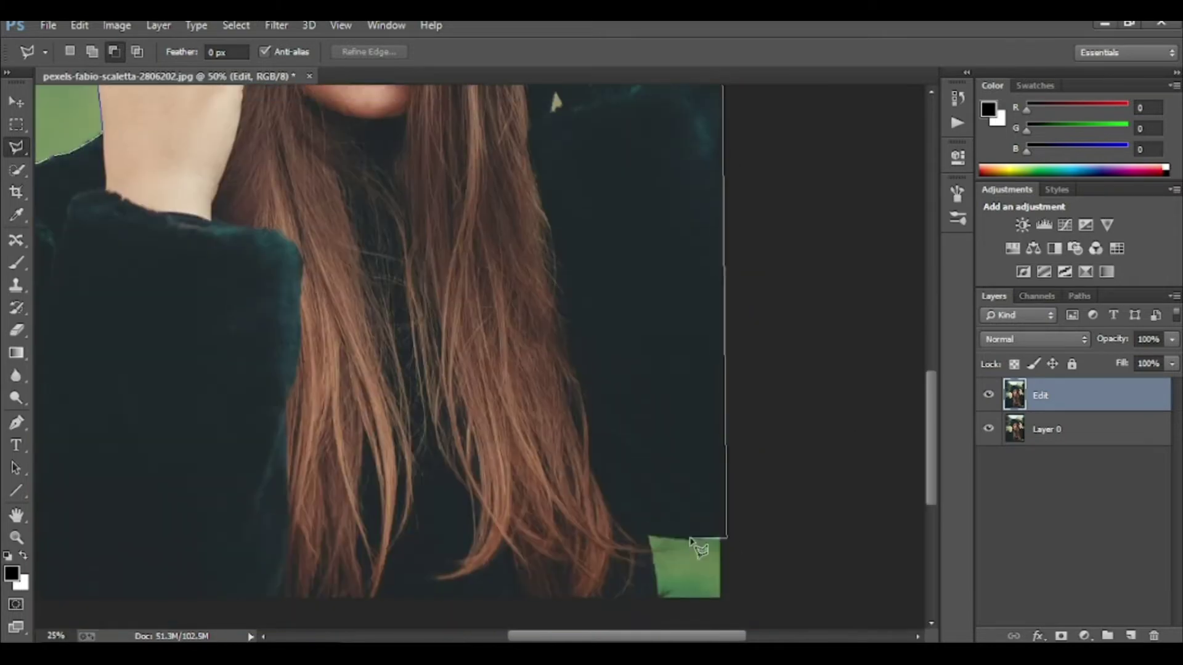
key(ctrl+minus)
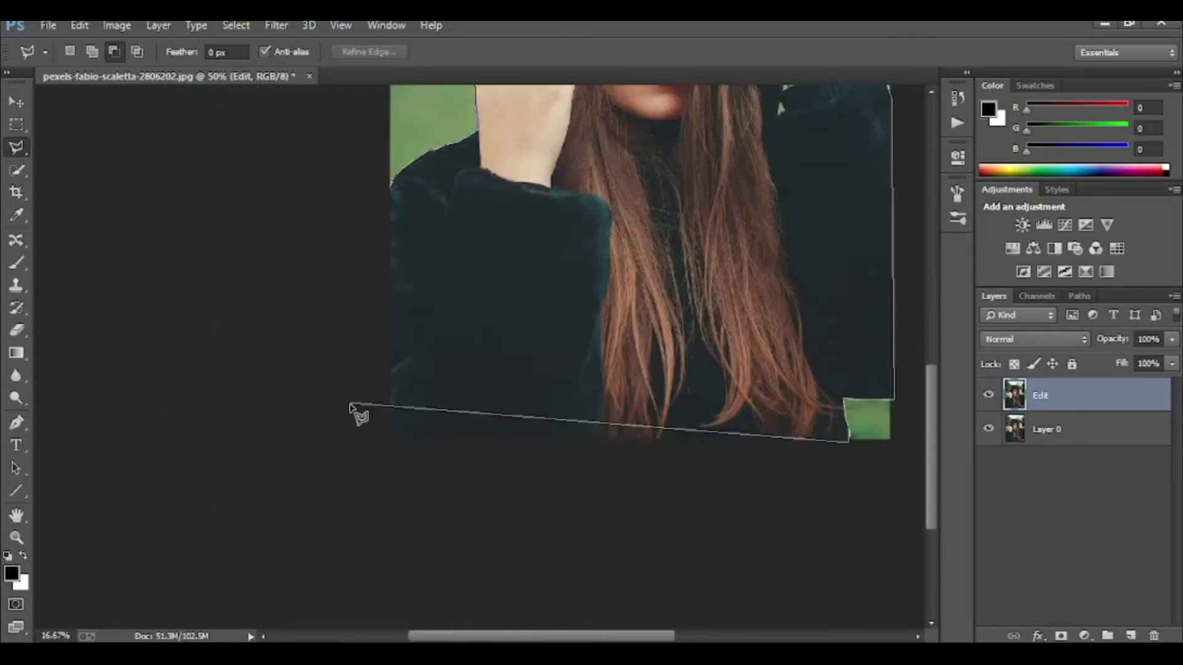
key(Return)
key(ctrl+plus)
key(ctrl+plus)
key(ctrl+plus)
key(ctrl+plus)
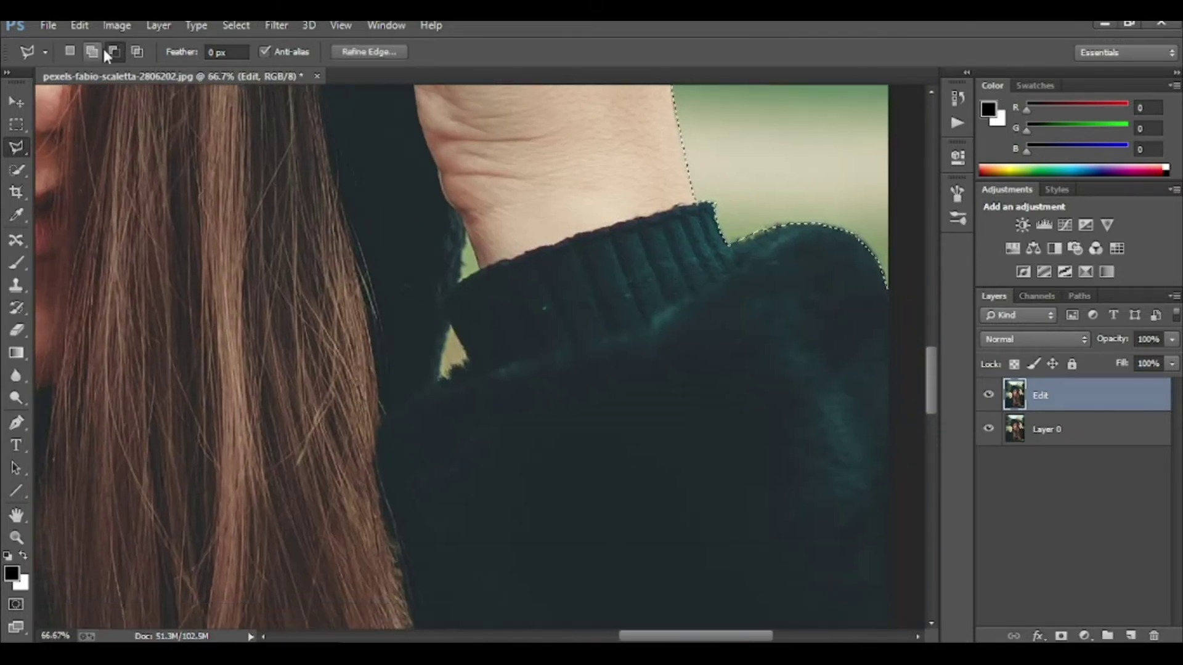
Add the small green patch near the sleeve to the selection and fit the image in view
click(460, 280)
click(449, 325)
key(Return)
key(ctrl+0)
Mask the Edit layer to the woman, load that mask as a selection, and activate Layer 0
click(1061, 635)
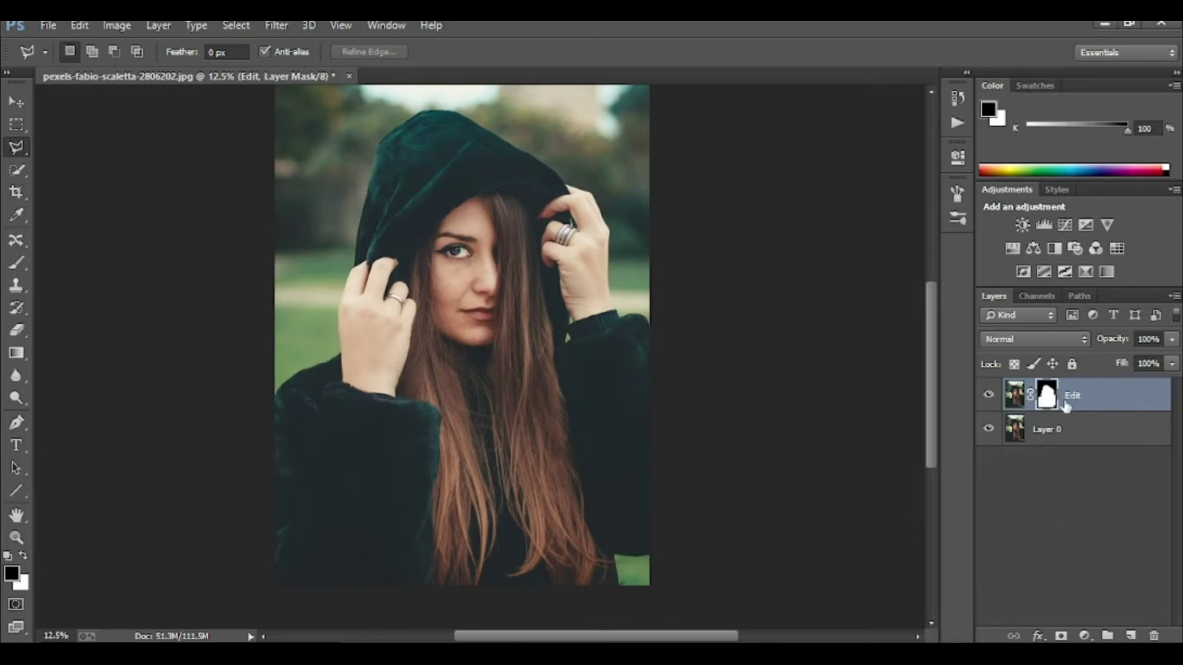
double_click(1042, 401)
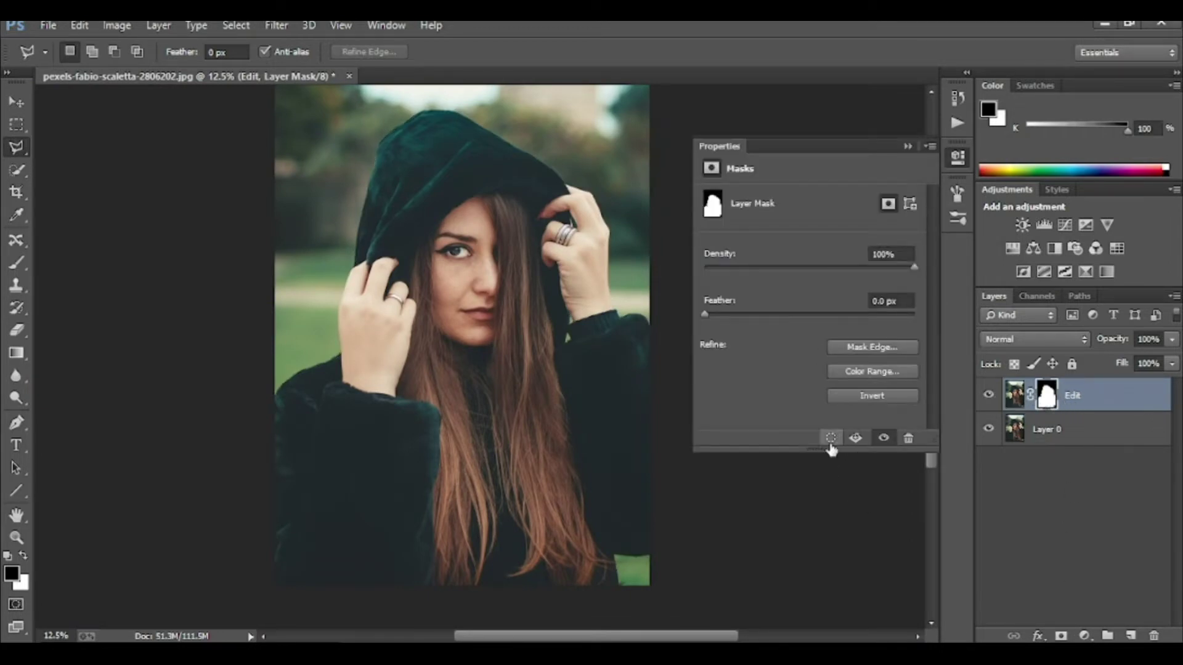
click(830, 438)
click(1044, 430)
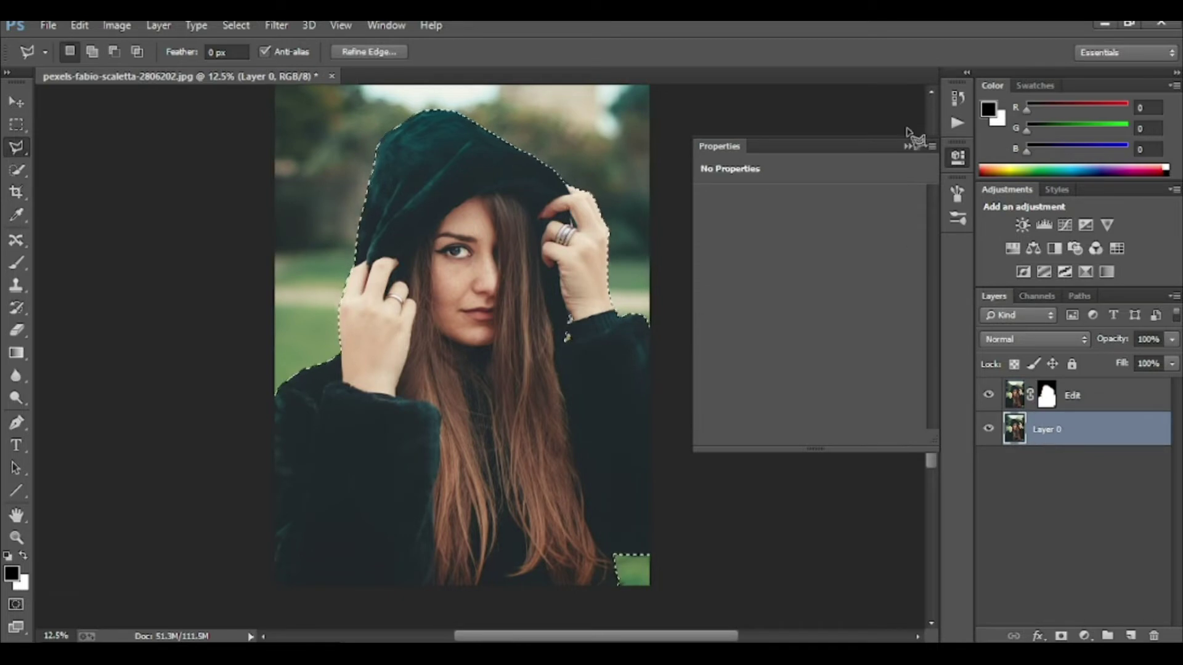
click(903, 148)
Set up a Fill with Content-Aware as the contents
click(17, 101)
click(117, 25)
key(Escape)
key(i)
click(80, 26)
click(159, 249)
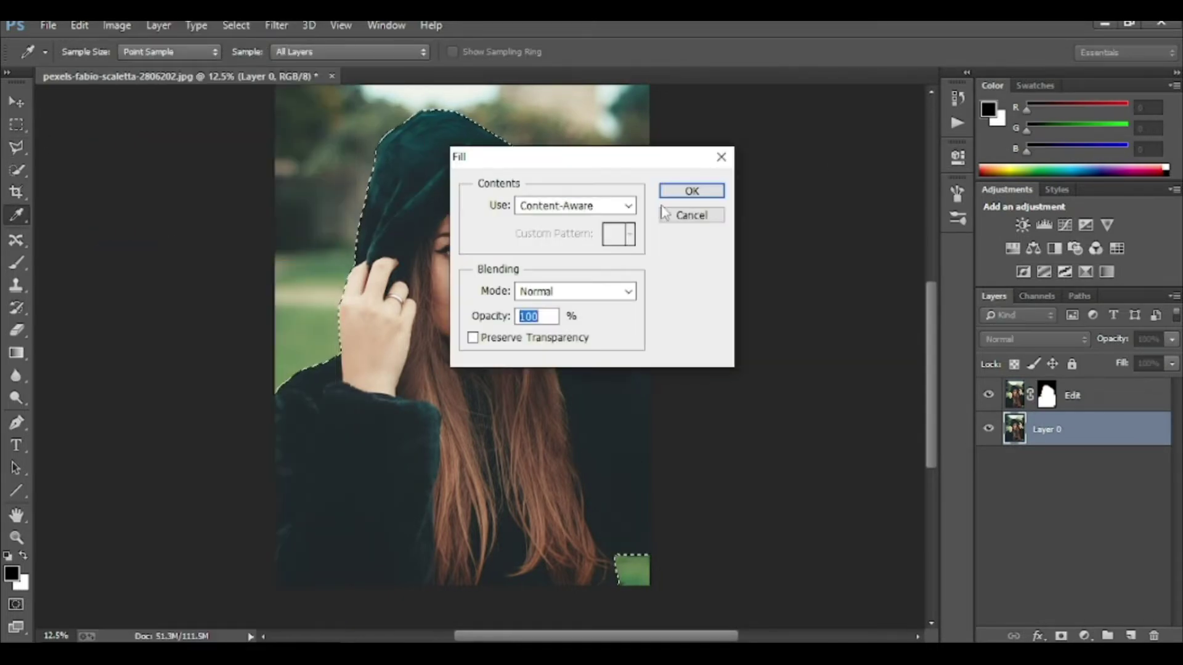
Run the Content-Aware Fill on Layer 0 and hide the Edit layer to inspect it
click(684, 192)
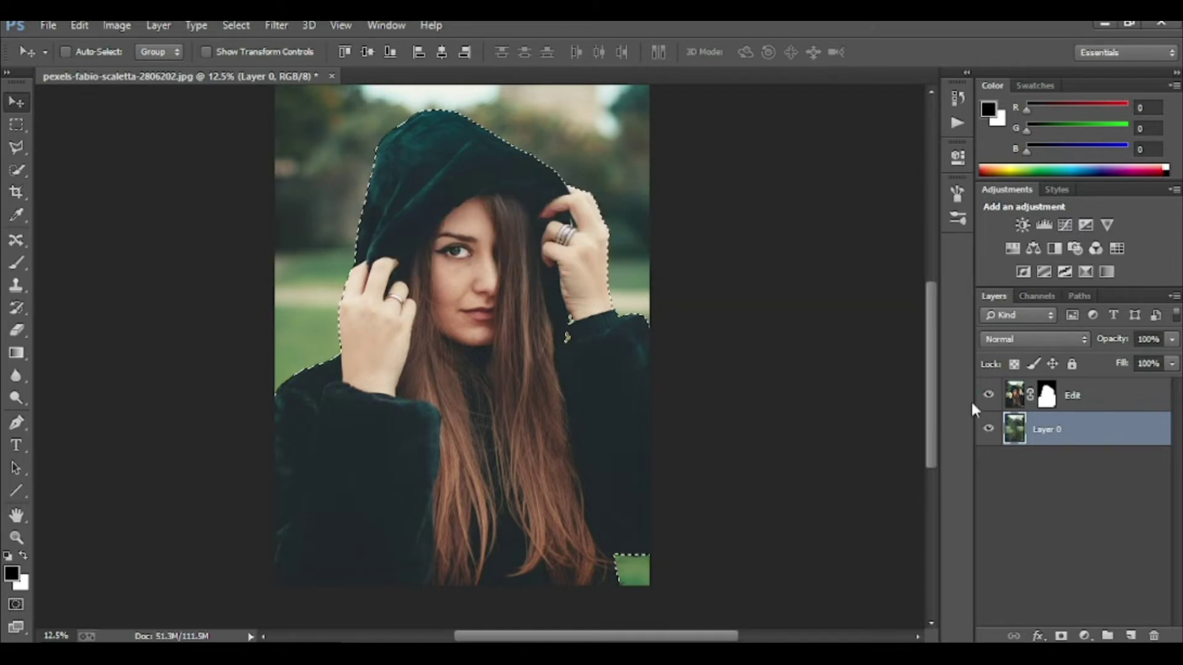
click(989, 395)
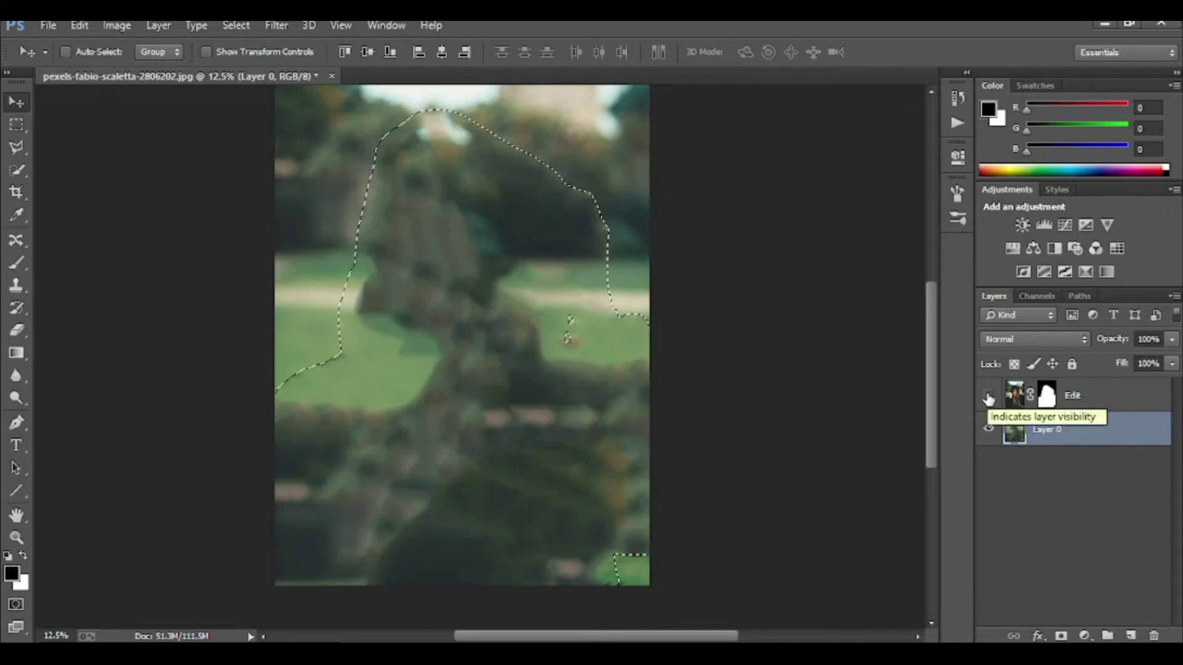
Deselect, apply Levels 33 / 0.76 / 221 to Layer 0, and show the Edit layer again
key(ctrl+minus)
key(ctrl+d)
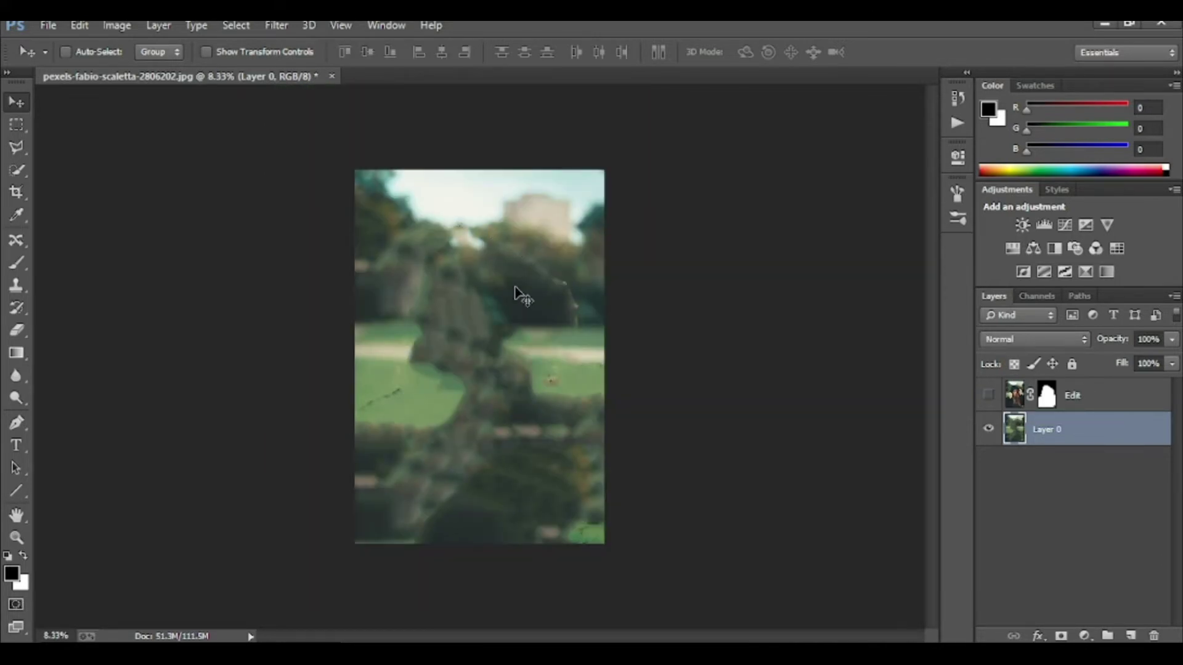
key(ctrl+l)
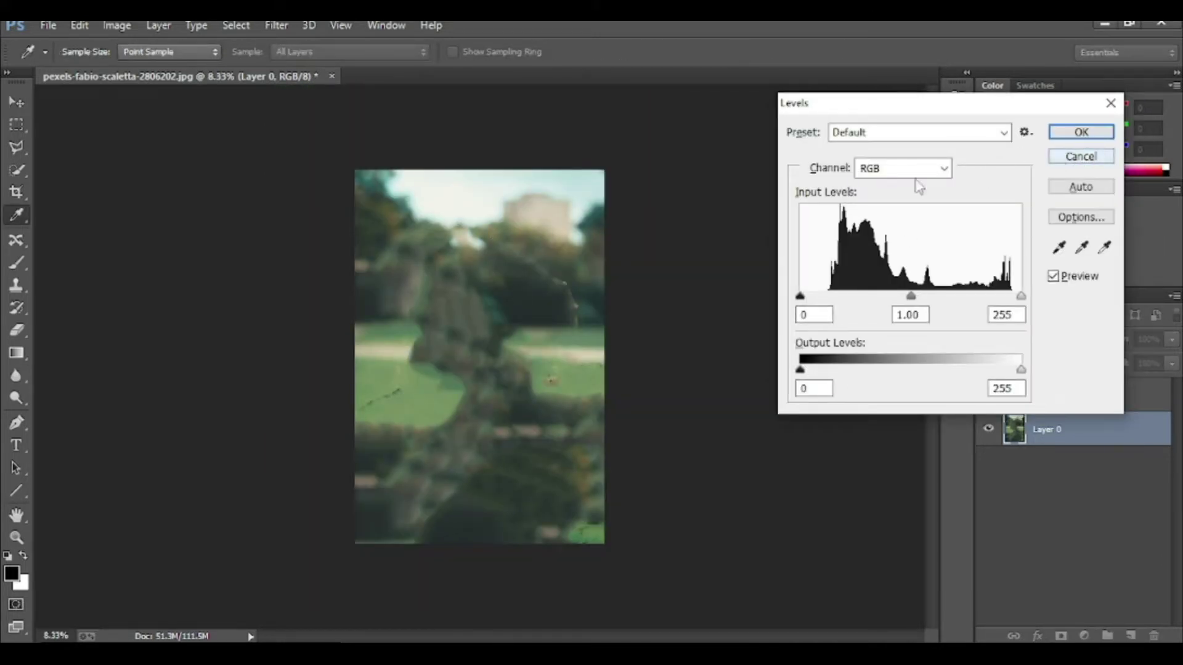
drag(800, 297, 825, 297)
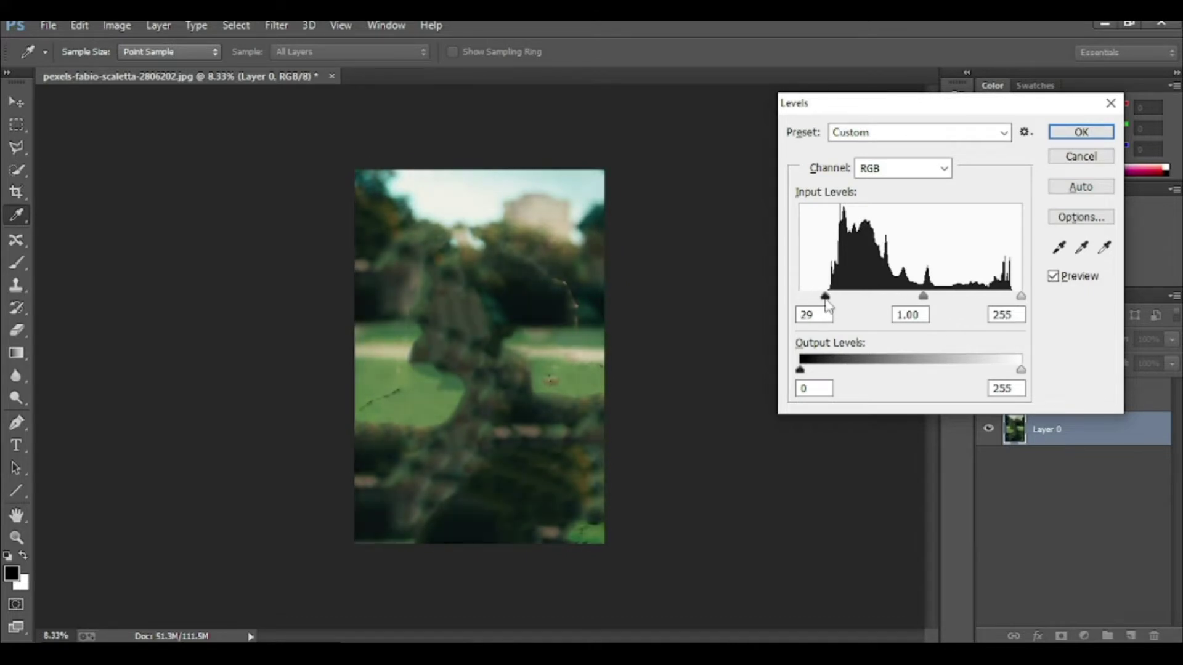
drag(926, 300, 943, 305)
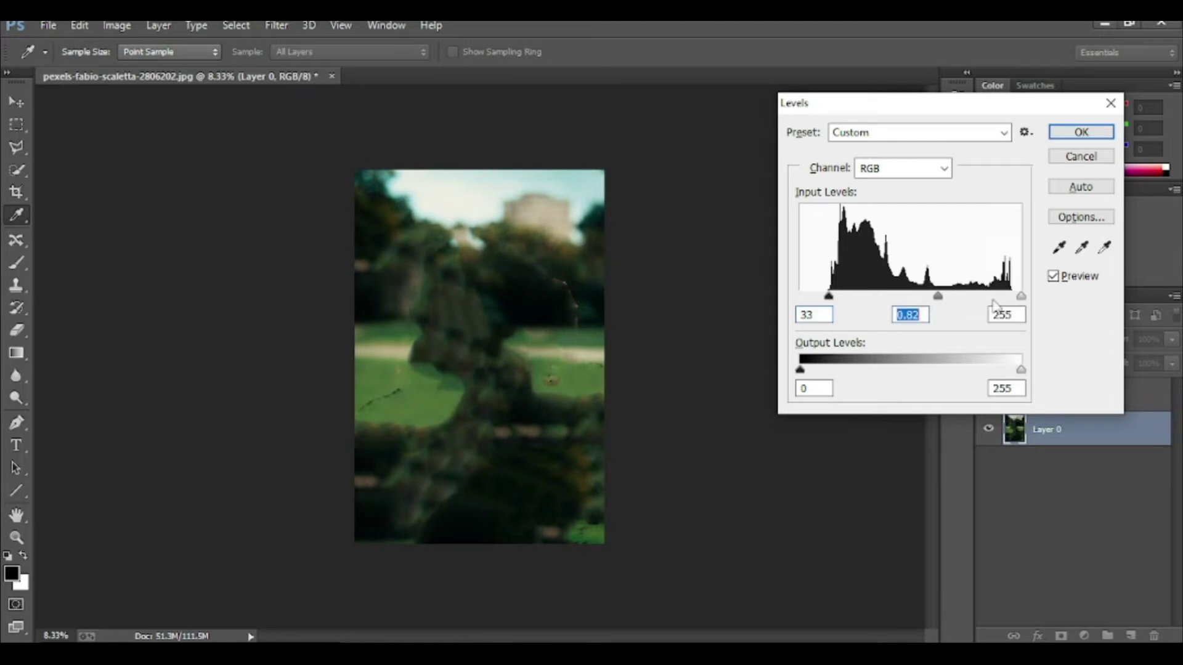
drag(1021, 298, 992, 299)
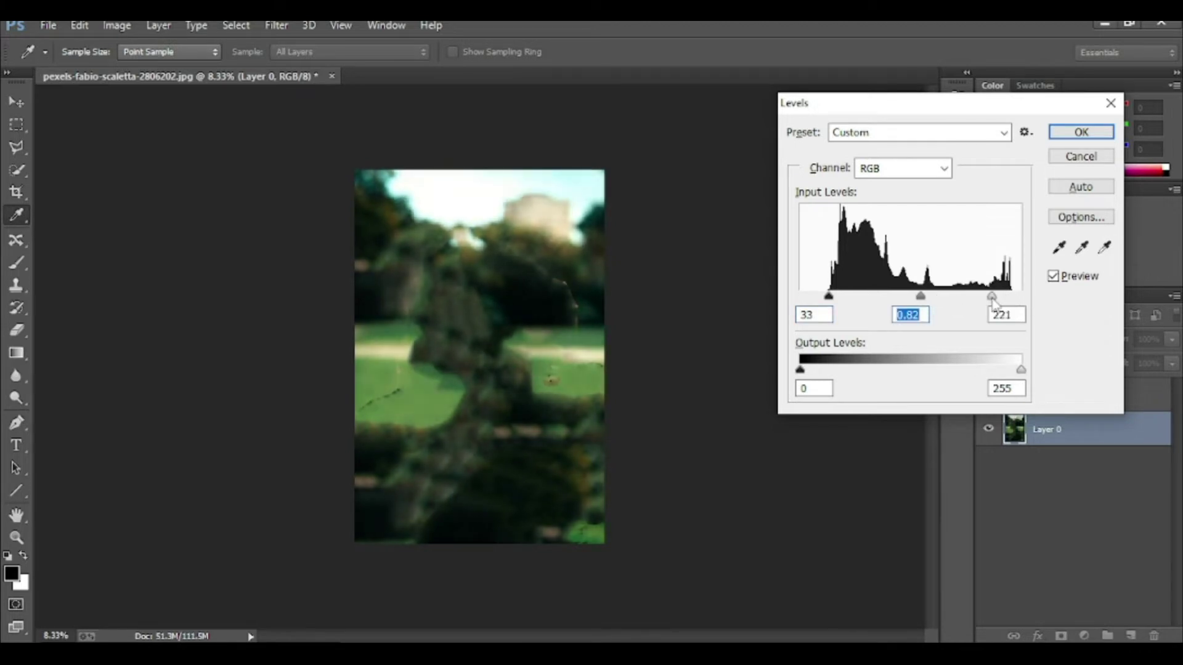
drag(927, 304, 936, 306)
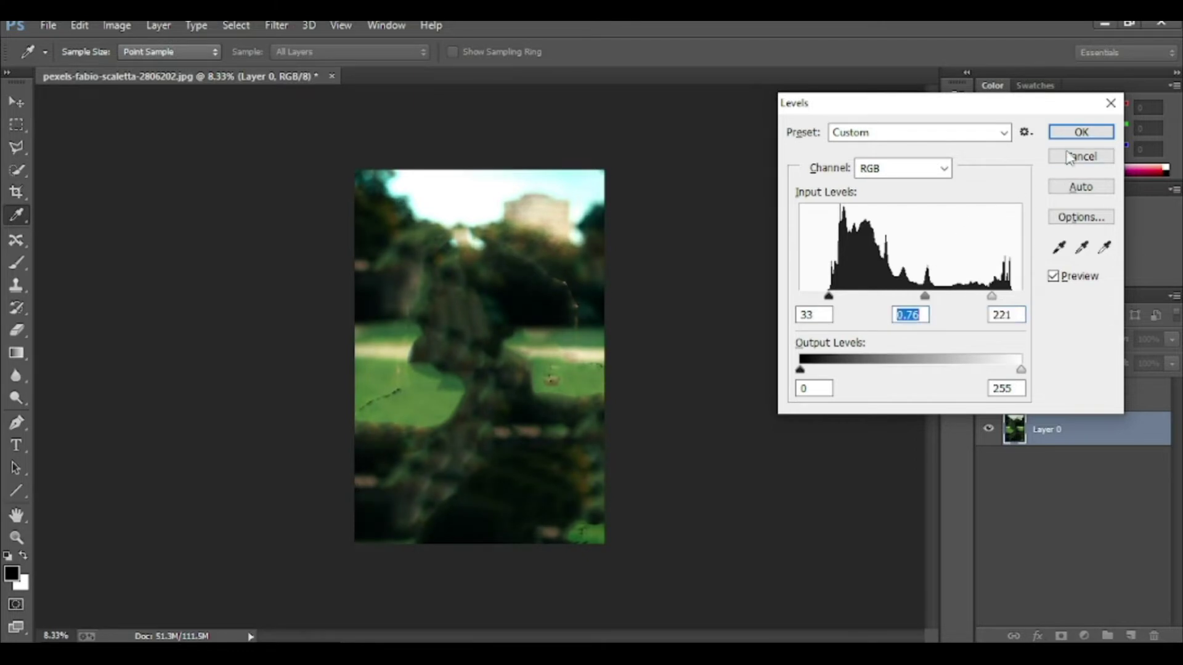
click(989, 395)
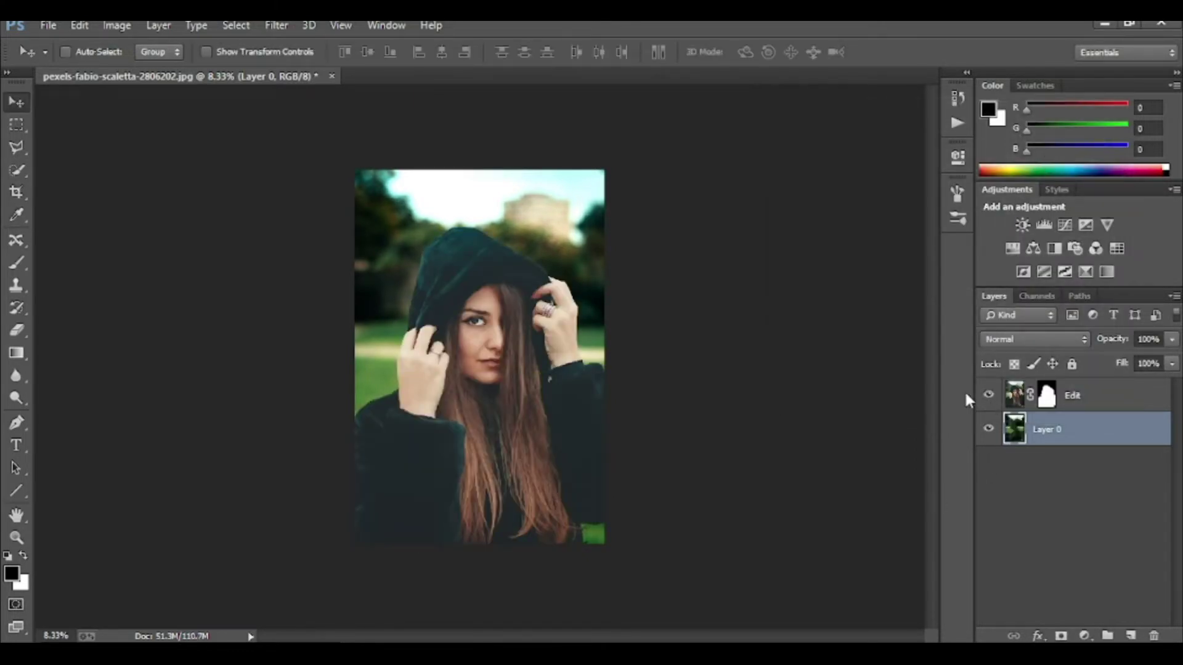
key(ctrl+plus)
Apply Levels with the midtone slider at 0.73 to the Edit layer
click(1014, 401)
key(i)
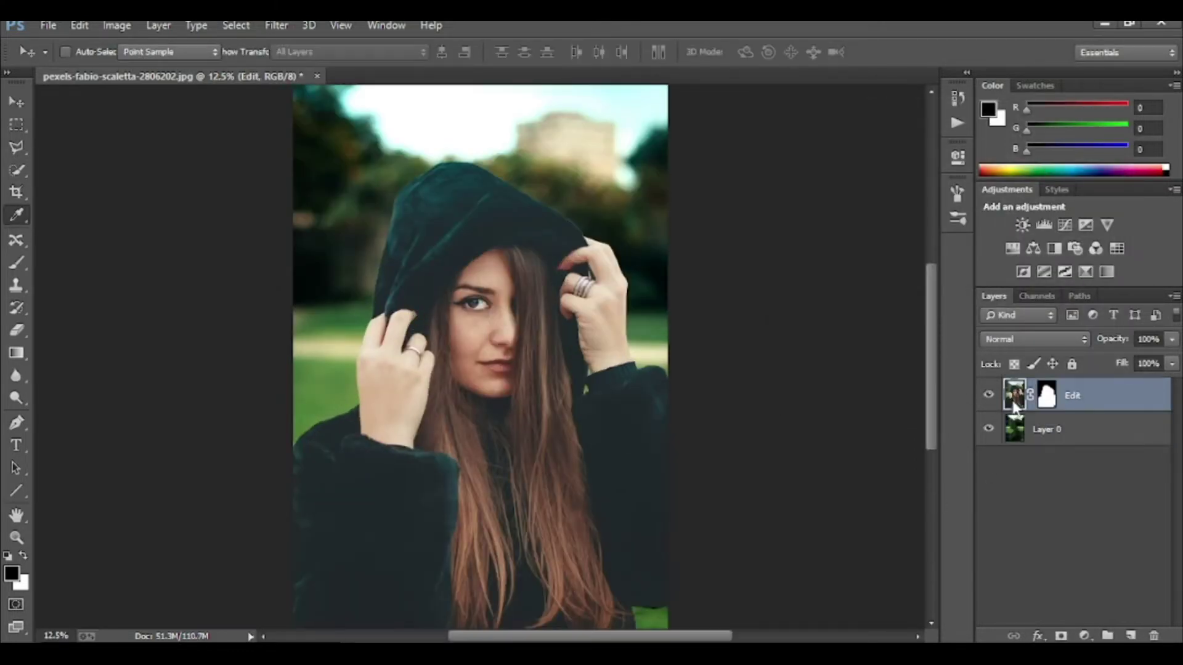
key(ctrl+l)
drag(912, 297, 937, 297)
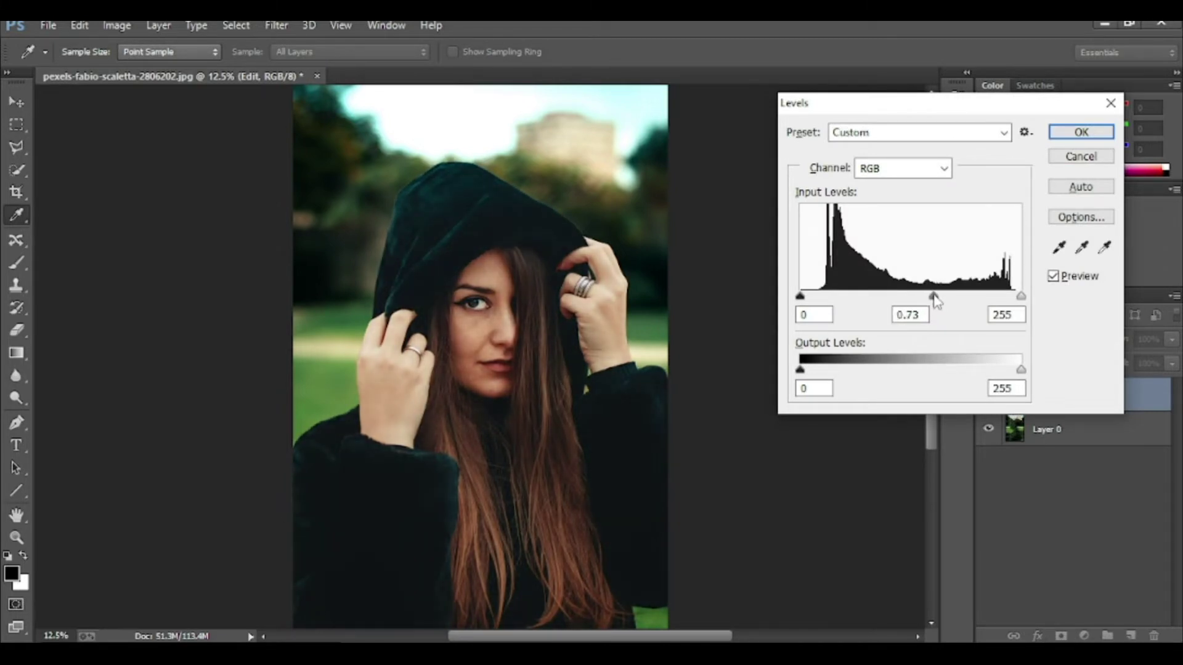
click(1080, 134)
Switch to the Quick Selection tool with an enlarged brush, zoomed in on the face
key(ctrl+plus)
key(ctrl+plus)
key(ctrl+plus)
mouse_move(666, 211)
mouse_down()
mouse_move(539, 328)
mouse_move(525, 376)
mouse_up()
click(21, 142)
click(16, 170)
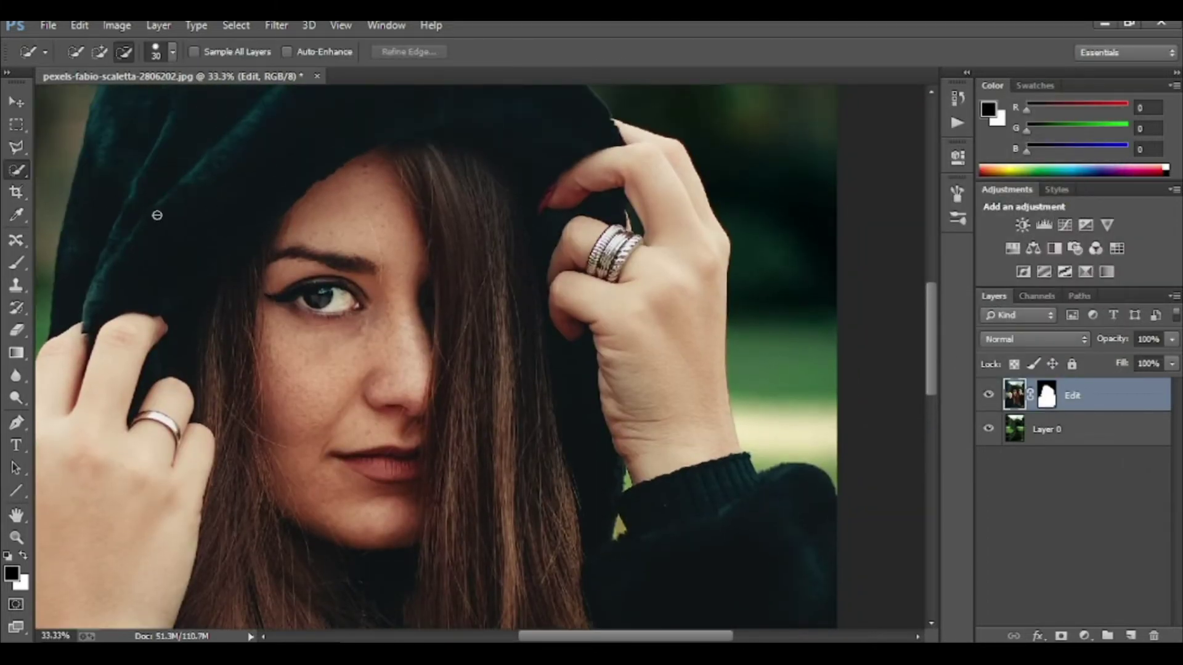
click(45, 52)
click(173, 53)
click(124, 99)
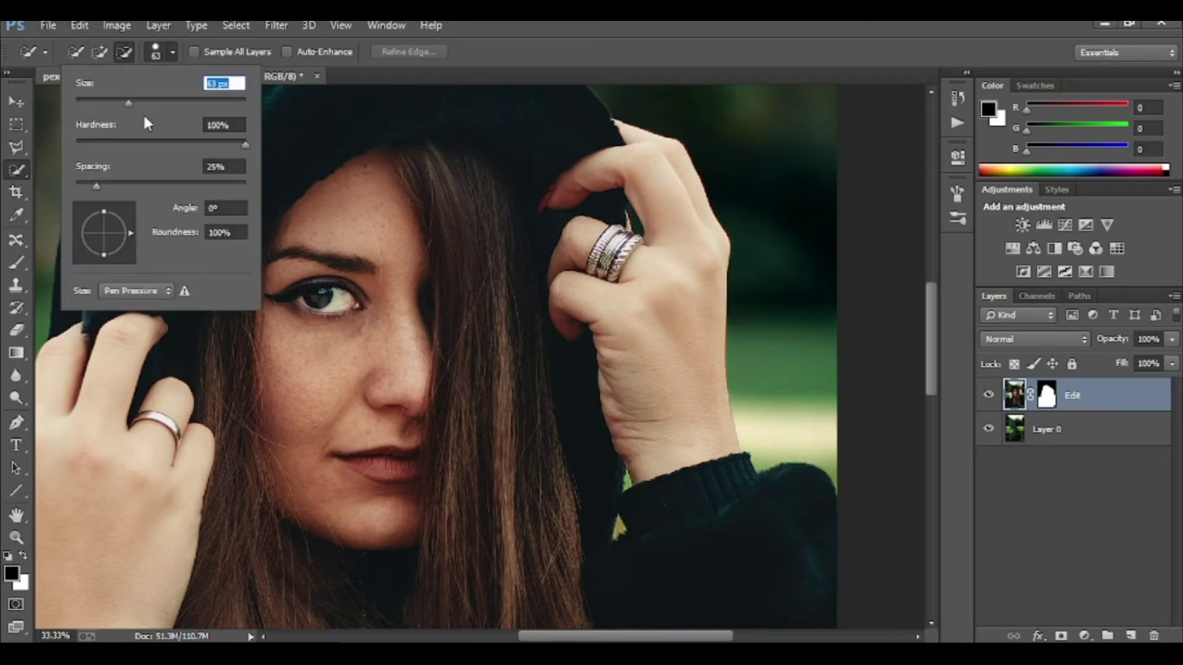
Paint a selection over the hair strands, shrinking the brush to 34 px
mouse_move(405, 159)
mouse_down()
mouse_move(469, 211)
mouse_move(502, 628)
mouse_up()
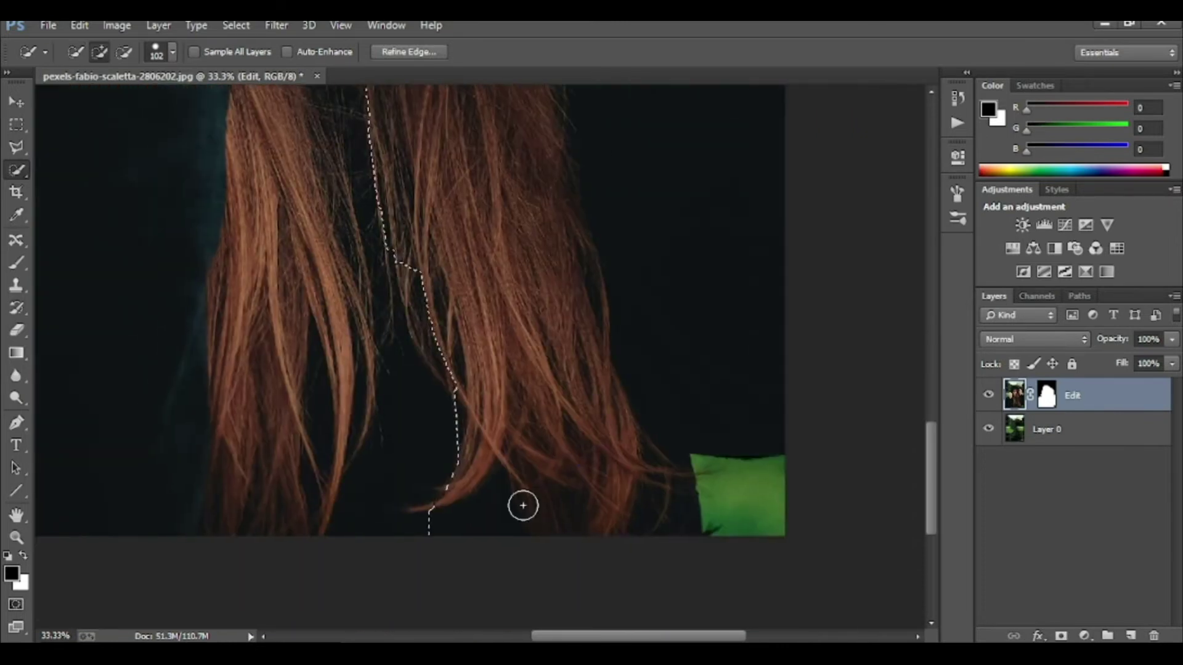
drag(462, 342, 592, 422)
mouse_move(575, 308)
mouse_down()
mouse_move(556, 501)
mouse_move(523, 538)
mouse_move(629, 457)
mouse_move(652, 510)
mouse_up()
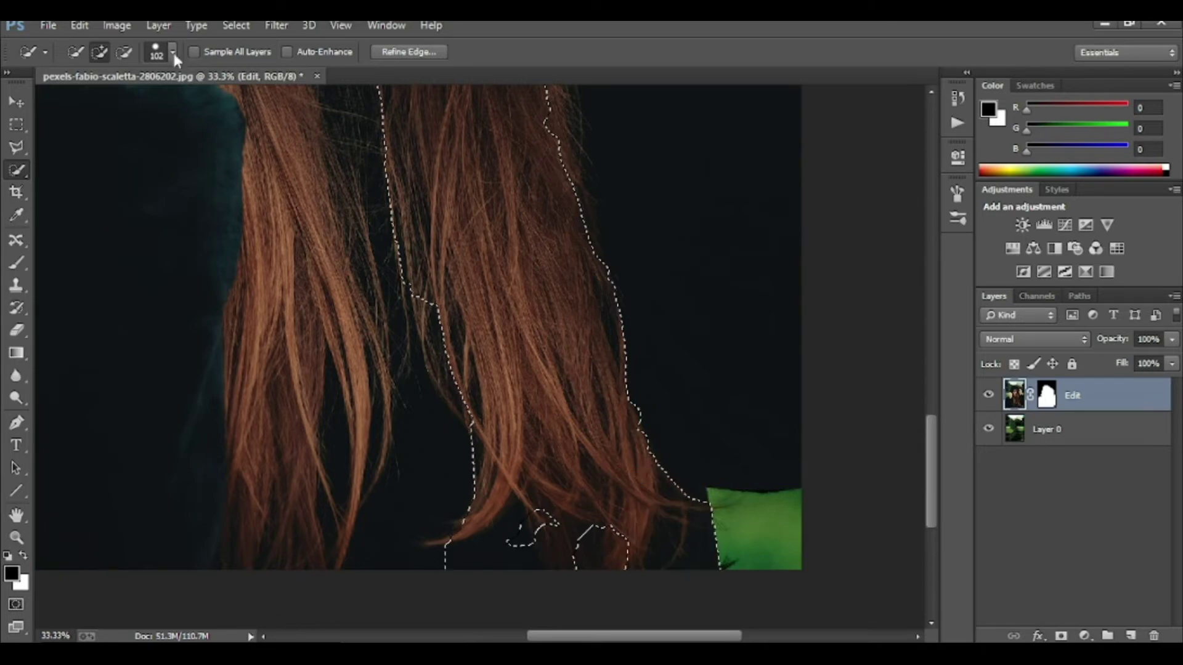
drag(607, 549, 481, 555)
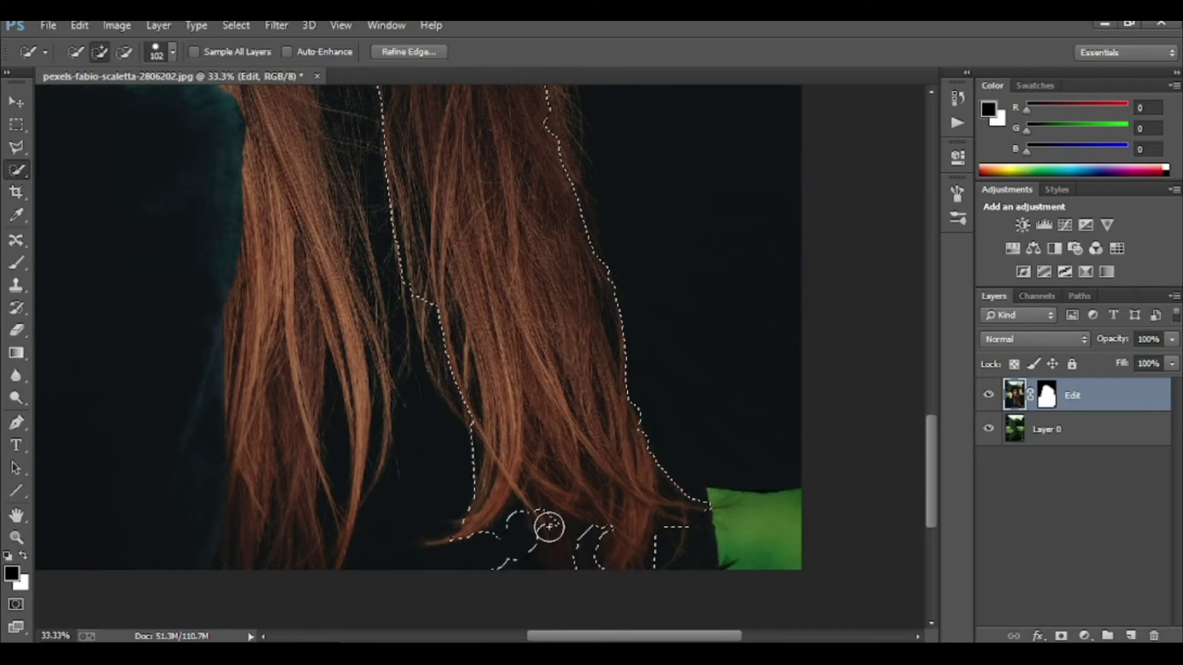
key(ctrl+1)
scroll(347, 200, down, 10)
mouse_move(396, 199)
mouse_down()
mouse_move(375, 338)
mouse_move(650, 281)
mouse_up()
click(156, 52)
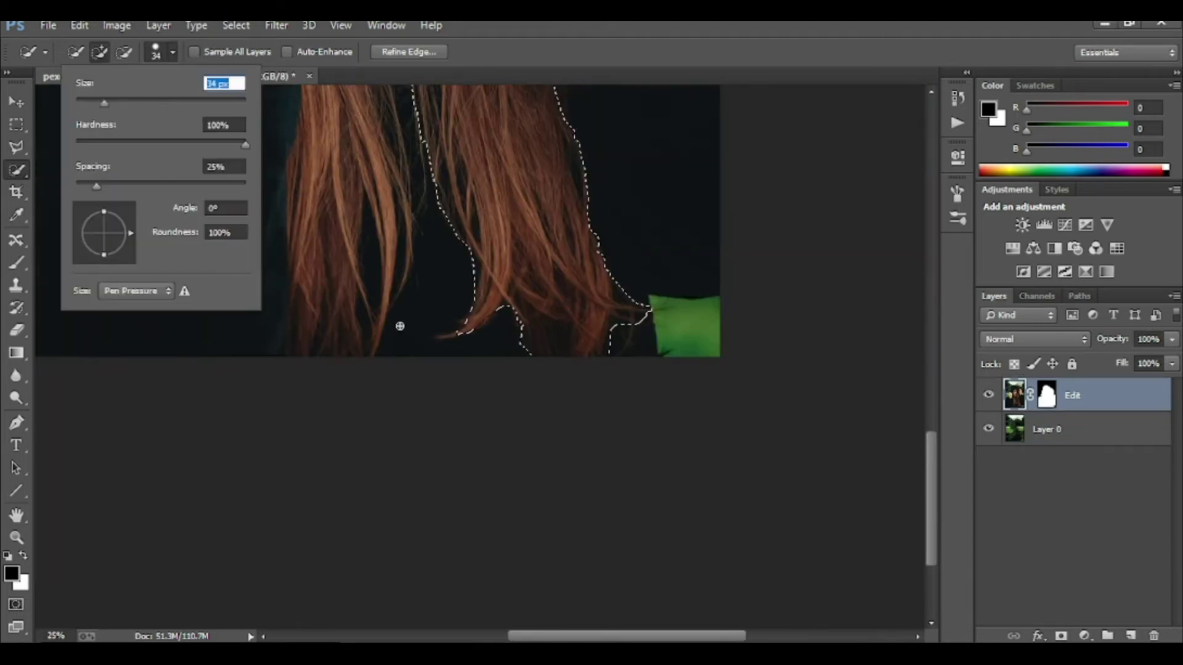
drag(518, 329, 312, 312)
Remove the area between the hair and the hand from the selection
key(ctrl+minus)
key(ctrl+minus)
key(ctrl+minus)
click(156, 52)
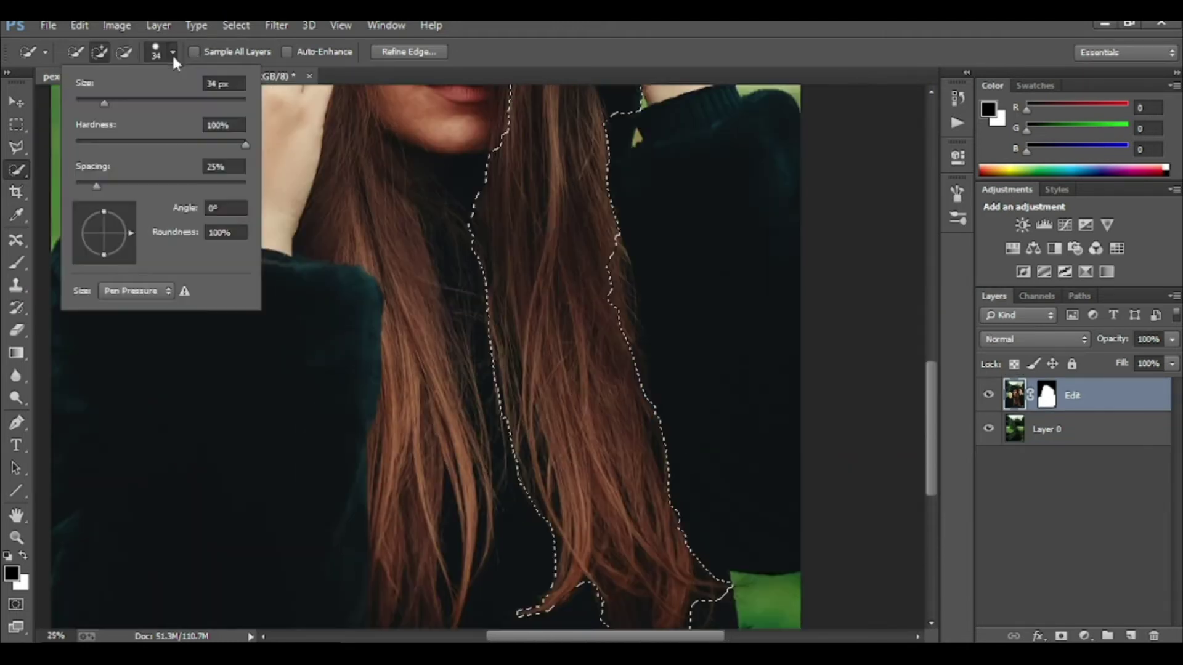
key(ctrl+0)
key(ctrl+plus)
key(ctrl+plus)
key(ctrl+plus)
mouse_move(429, 319)
mouse_down()
mouse_move(423, 278)
mouse_move(425, 386)
mouse_up()
drag(489, 118, 488, 372)
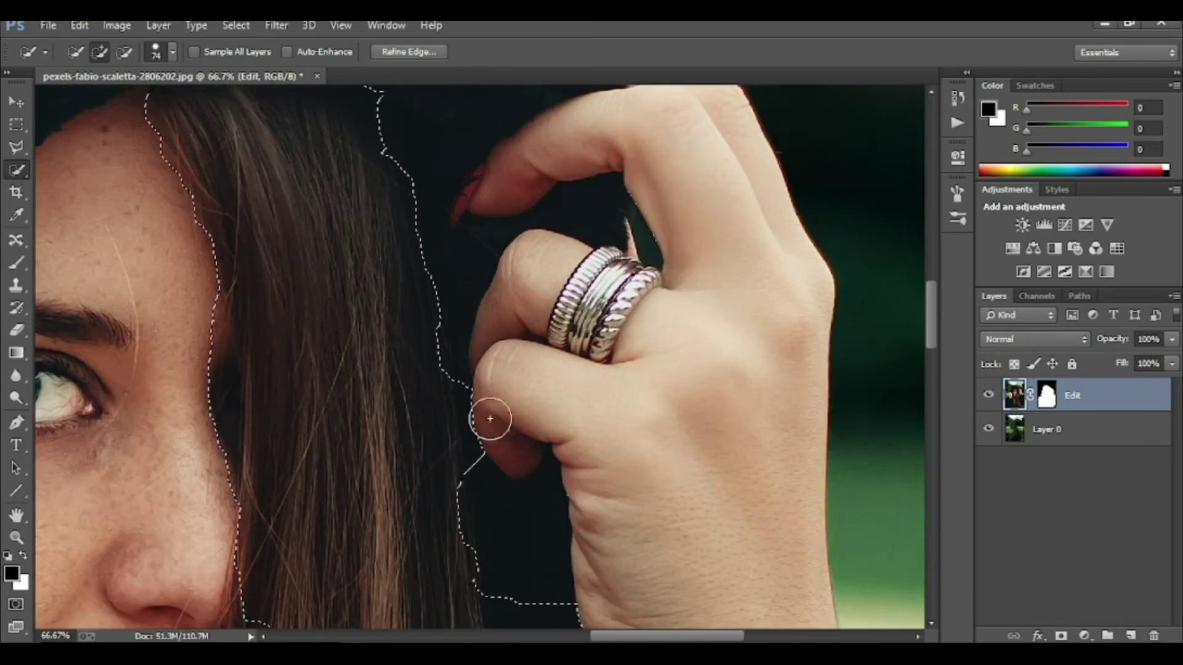
scroll(488, 373, down, 5)
scroll(527, 335, down, 5)
scroll(552, 380, down, 3)
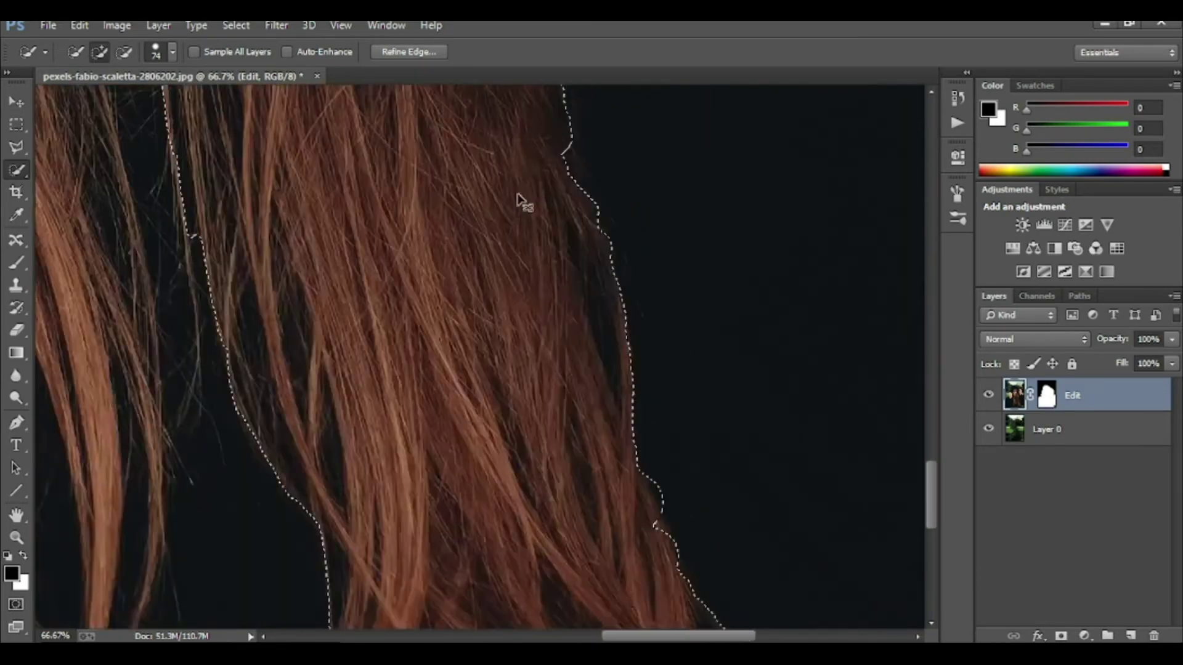
key(ctrl+minus)
key(ctrl+minus)
key(ctrl+minus)
Add the hair around the neck and the lower-left strands to the selection
drag(678, 408, 669, 500)
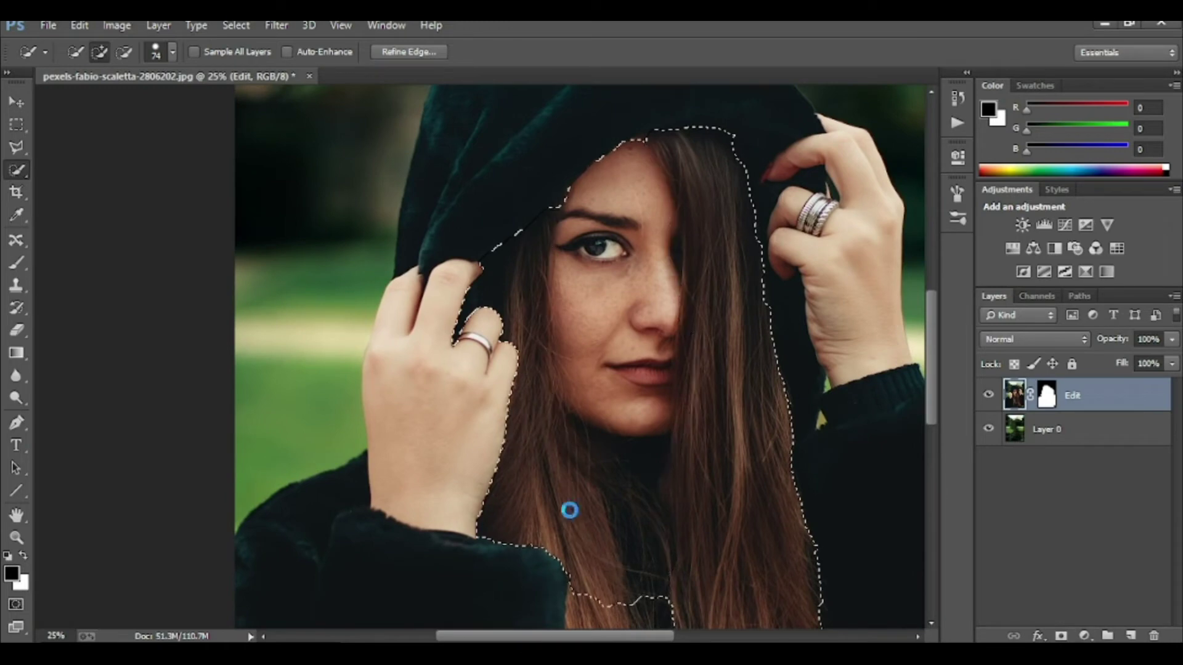
key(ctrl+plus)
key(ctrl+plus)
key(ctrl+plus)
scroll(555, 219, down, 5)
mouse_move(554, 219)
mouse_down()
mouse_move(666, 163)
mouse_move(713, 322)
mouse_up()
key(ctrl+minus)
key(ctrl+minus)
key(ctrl+minus)
scroll(489, 435, up, 2)
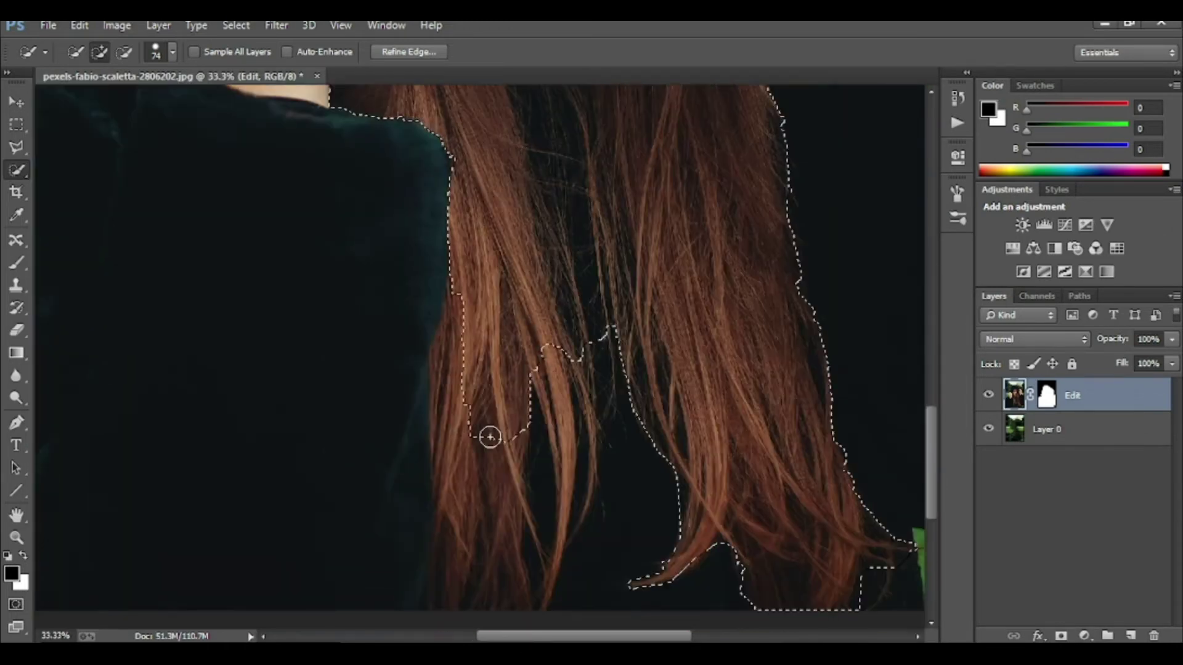
drag(552, 504, 597, 388)
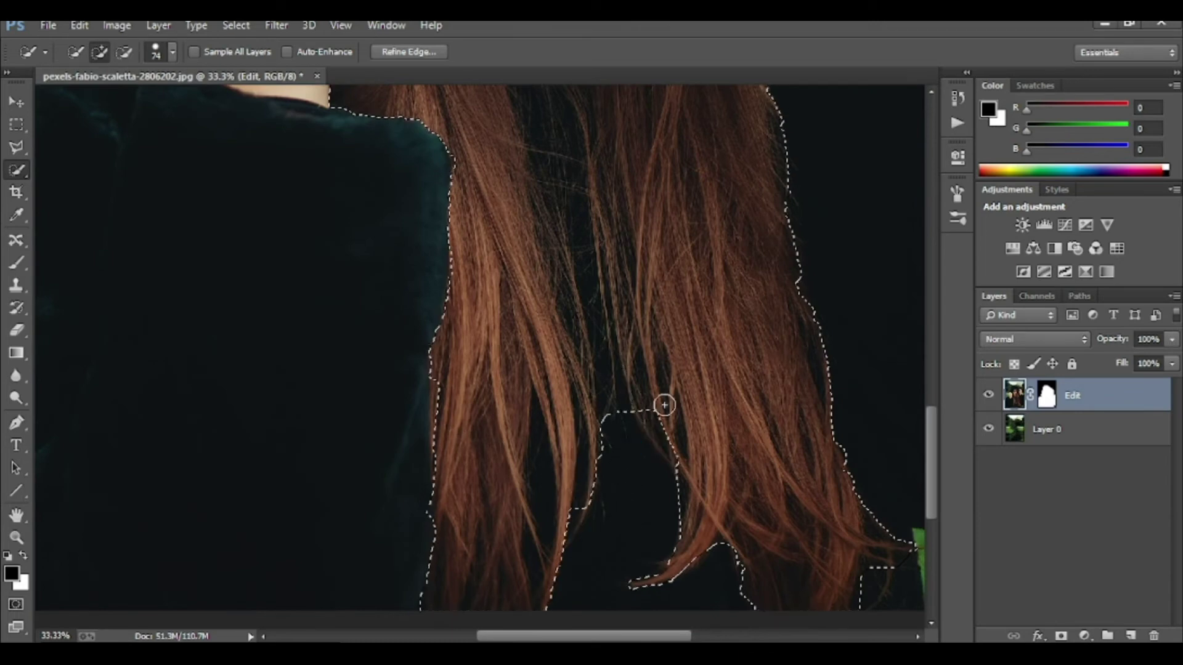
scroll(569, 502, up, 3)
scroll(554, 564, up, 3)
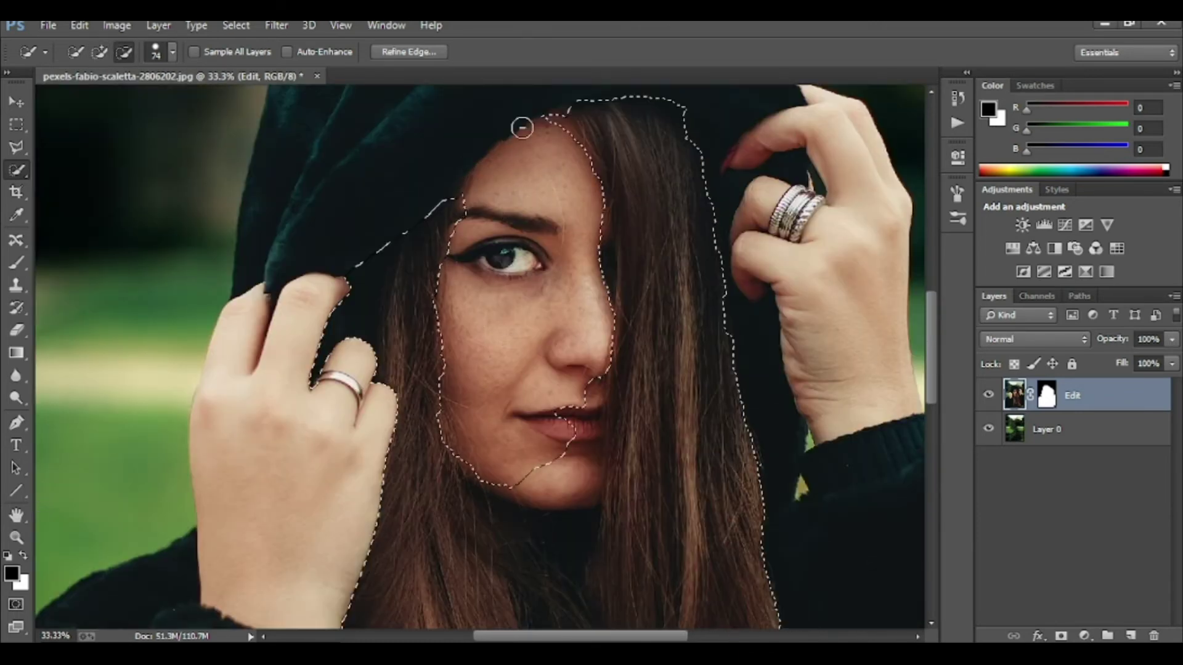
Remove the chin and lips from the hair selection
drag(598, 401, 660, 467)
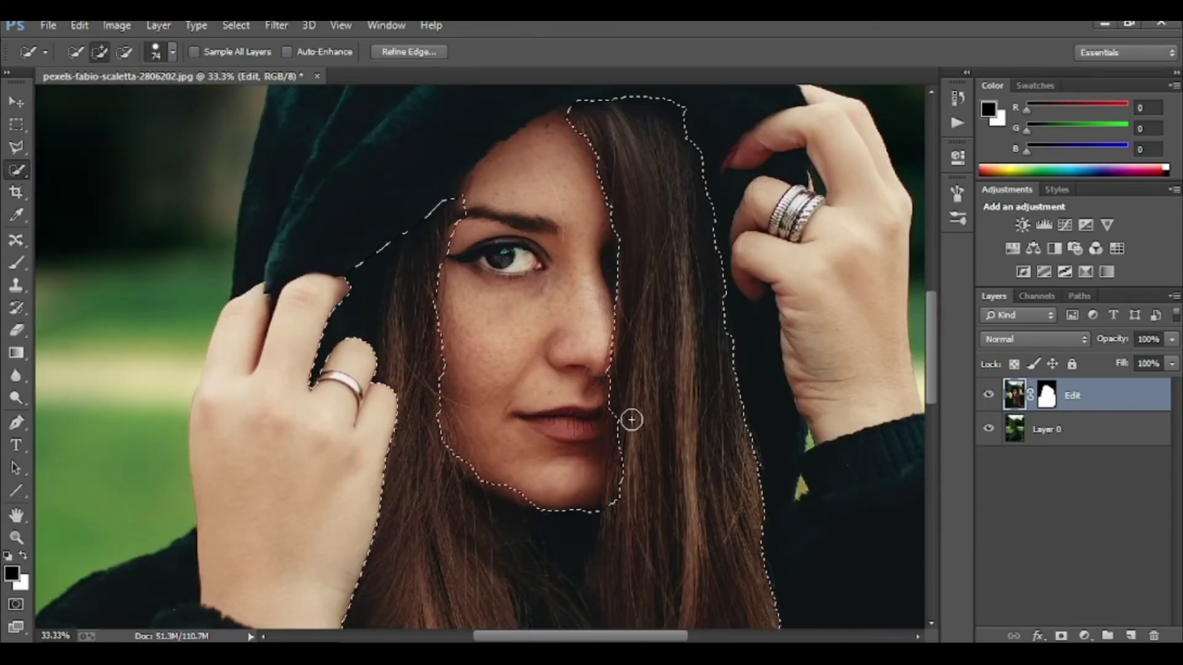
scroll(628, 430, down, 3)
scroll(571, 409, down, 3)
scroll(491, 211, up, 3)
scroll(526, 312, down, 3)
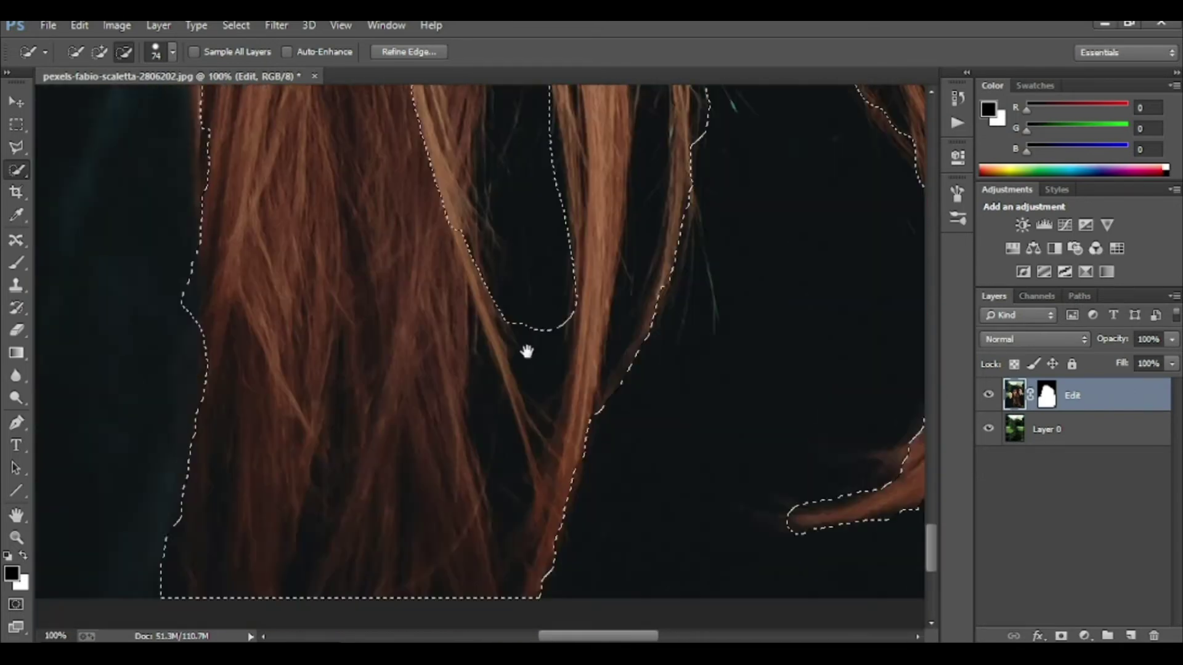
mouse_move(541, 390)
mouse_down()
mouse_move(517, 277)
mouse_move(557, 165)
mouse_up()
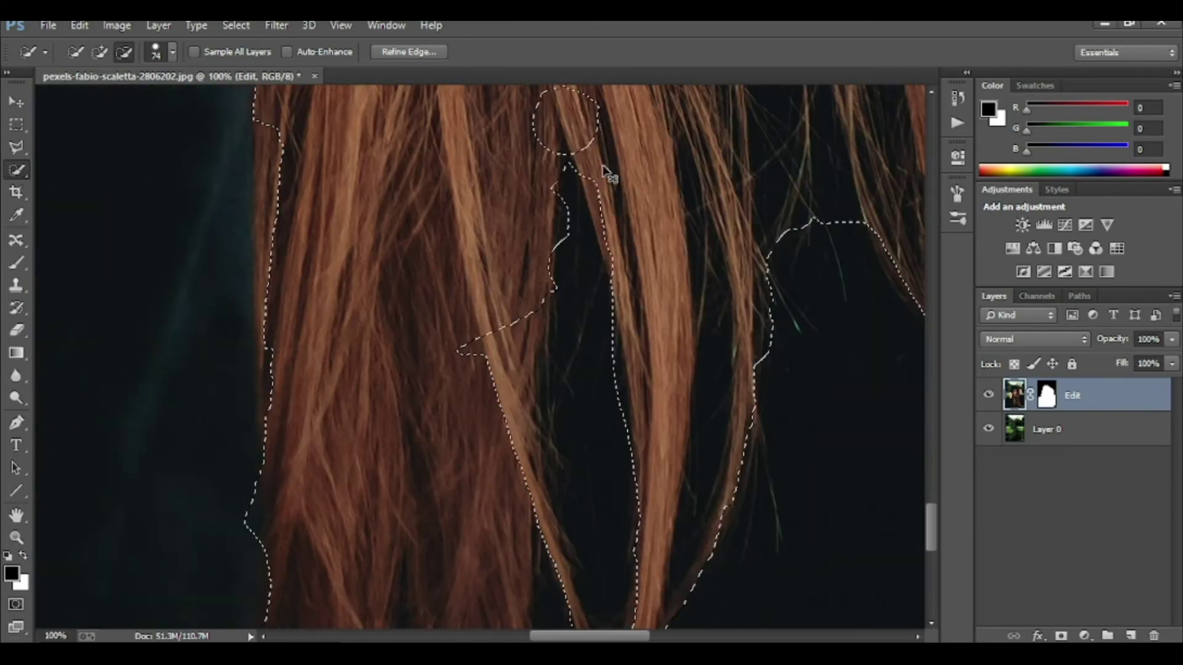
Set the brush to 23 px and add the left hair strand to the selection
click(172, 51)
text(23)
key(Return)
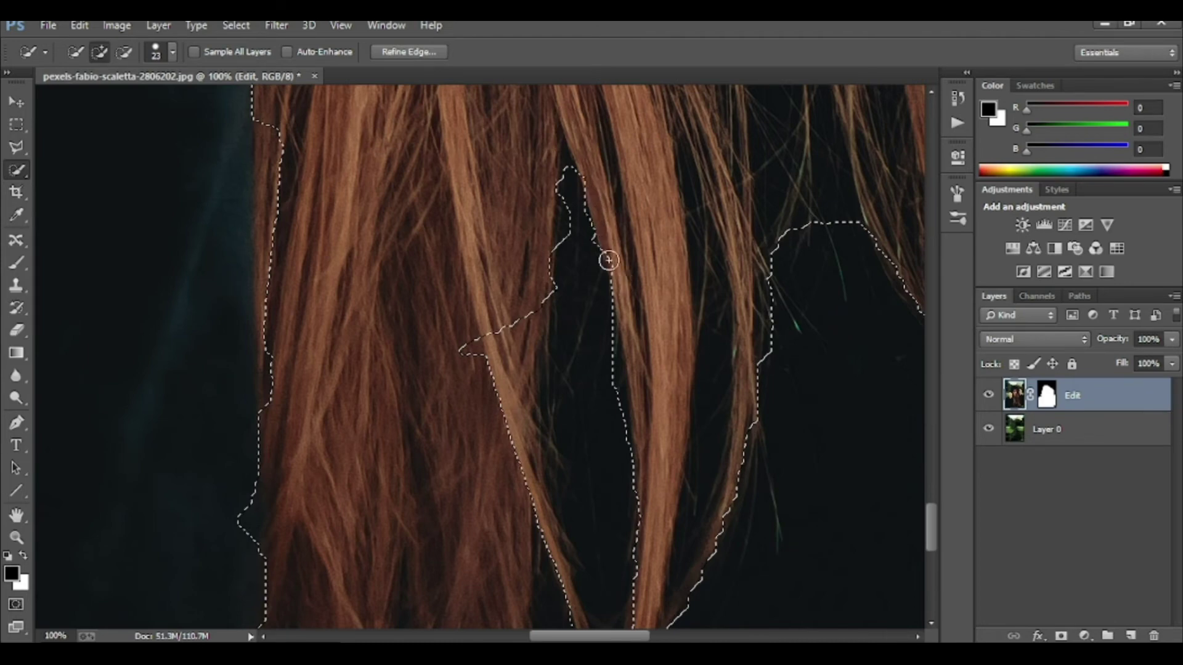
scroll(533, 343, down, 4)
drag(533, 343, 537, 328)
drag(531, 249, 562, 389)
scroll(546, 368, up, 2)
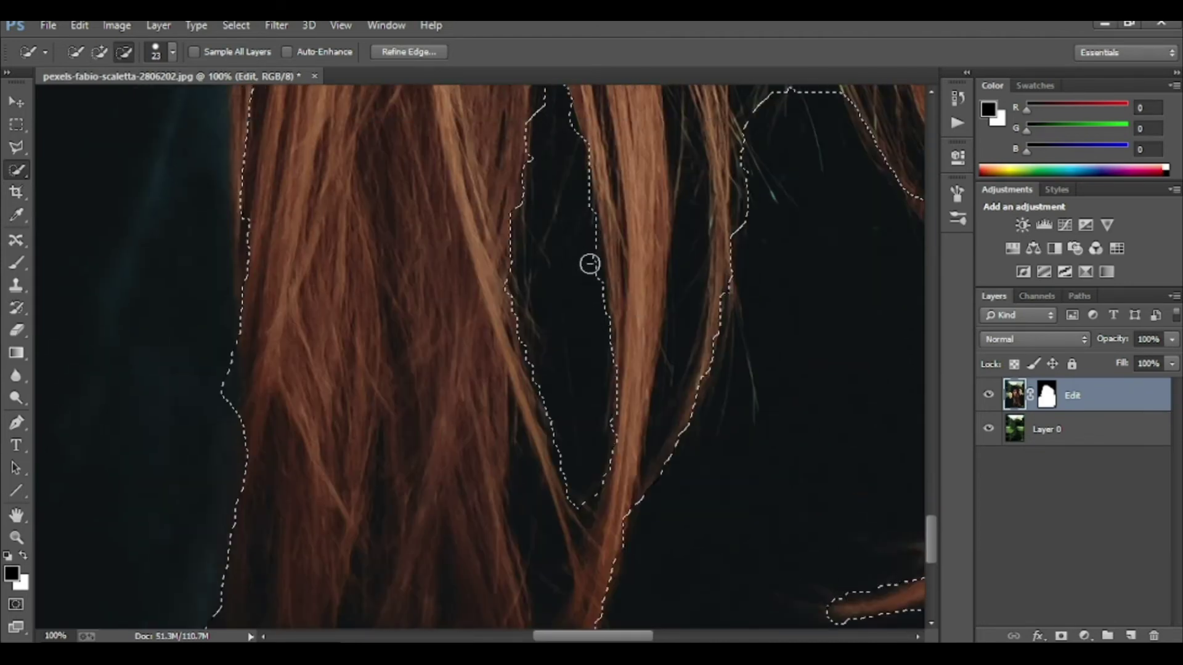
scroll(586, 251, up, 2)
scroll(552, 192, up, 2)
Zoom in on the lower strands and trim the selection beside the hair strand
key(alt)
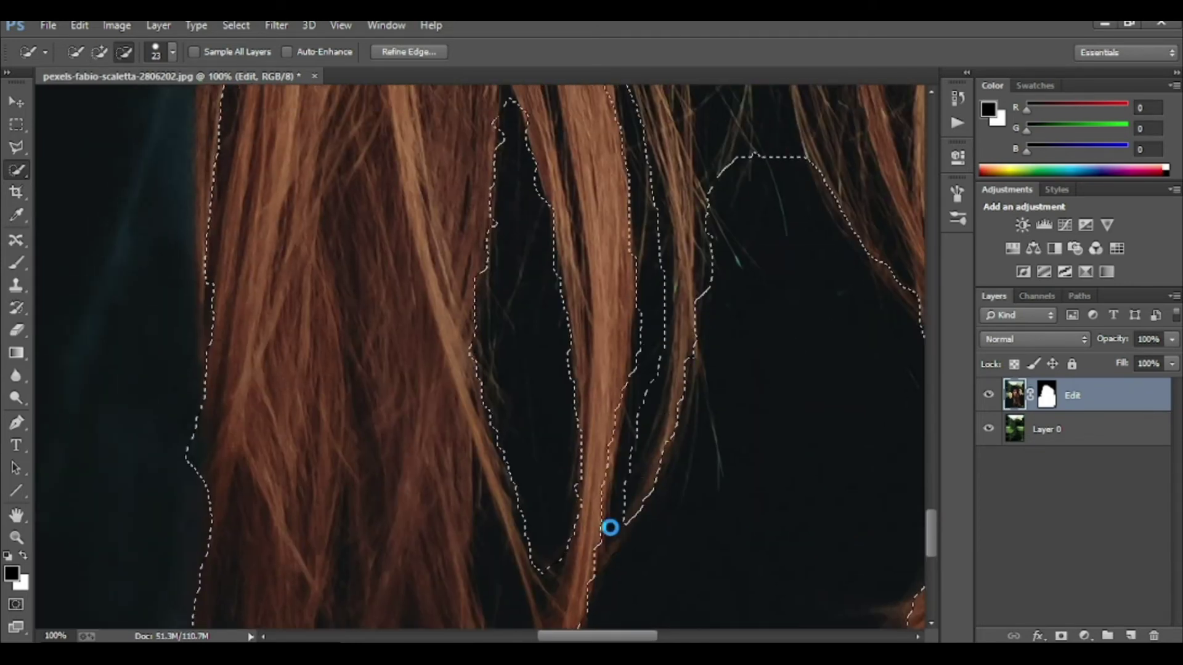
key(z)
drag(608, 515, 628, 477)
key(ctrl+1)
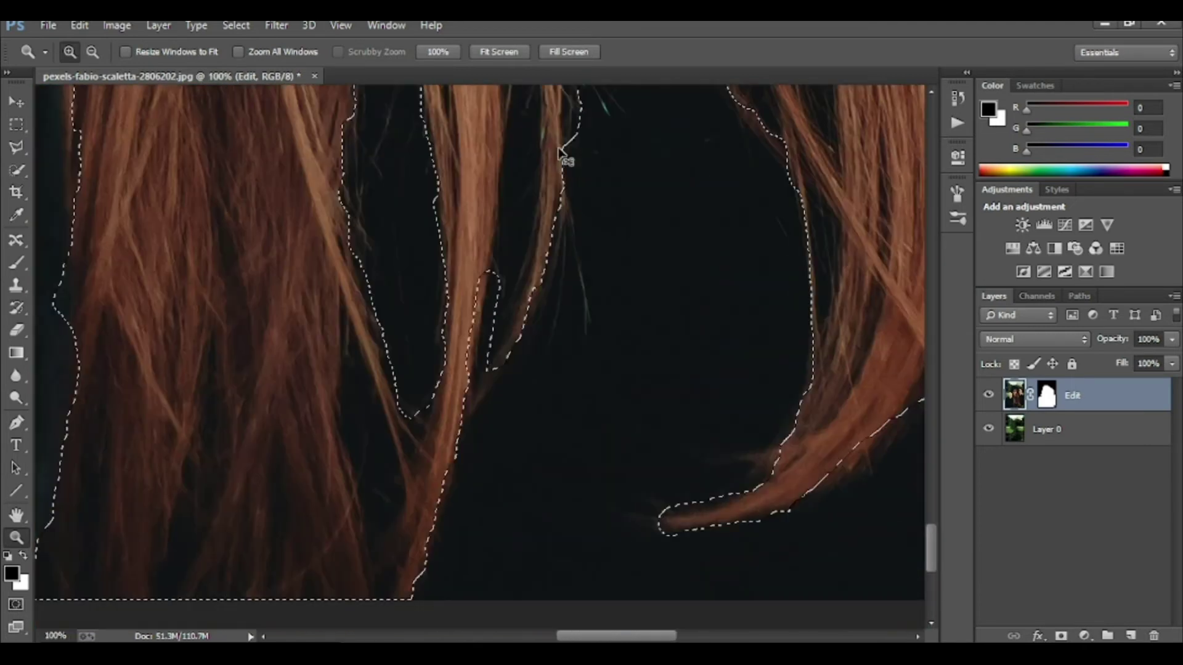
key(w)
scroll(481, 358, up, 2)
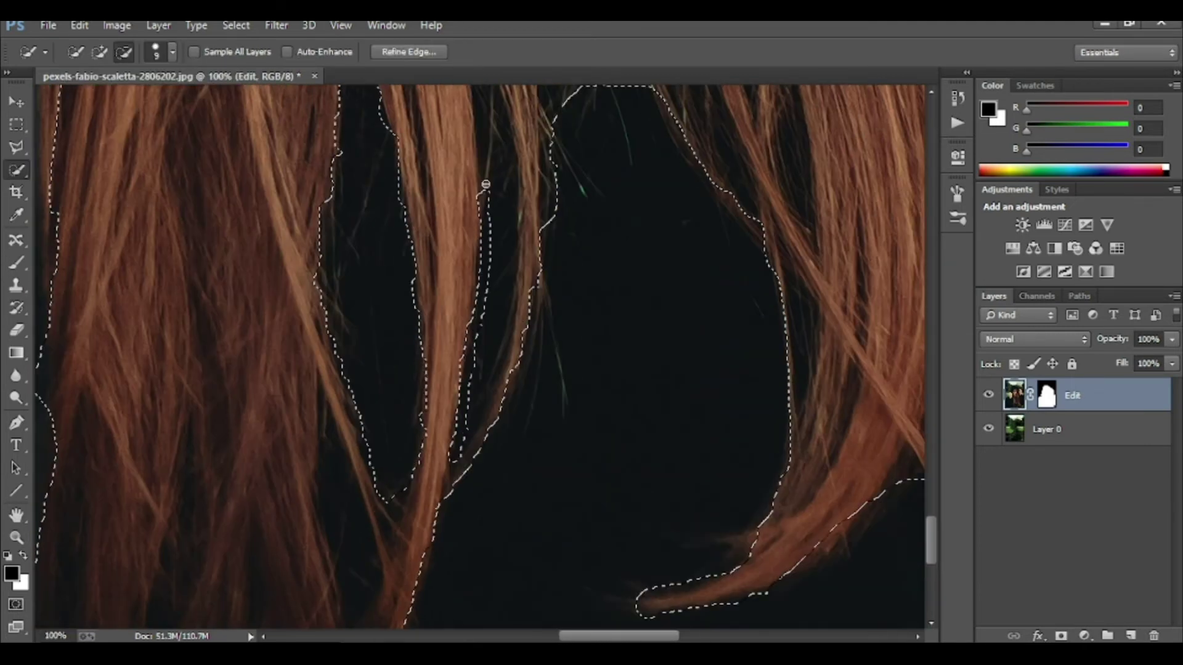
scroll(456, 421, up, 3)
drag(401, 370, 388, 417)
key(ctrl+1)
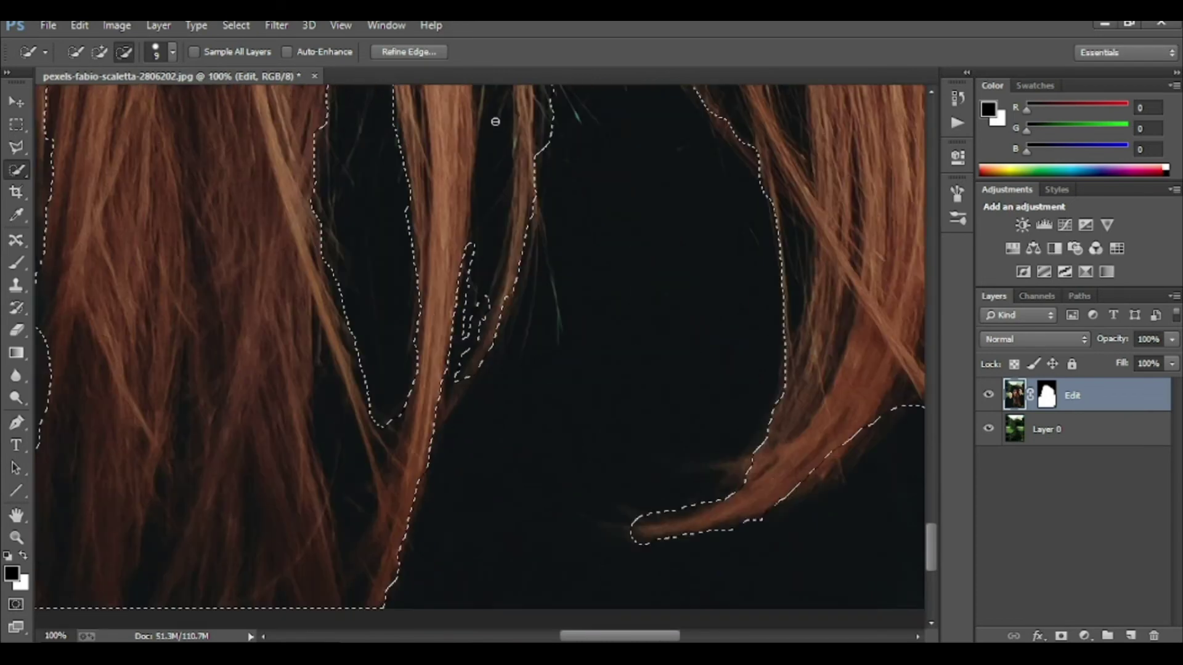
With a 27 px brush, remove the gaps around the central strand from the selection
drag(471, 259, 444, 377)
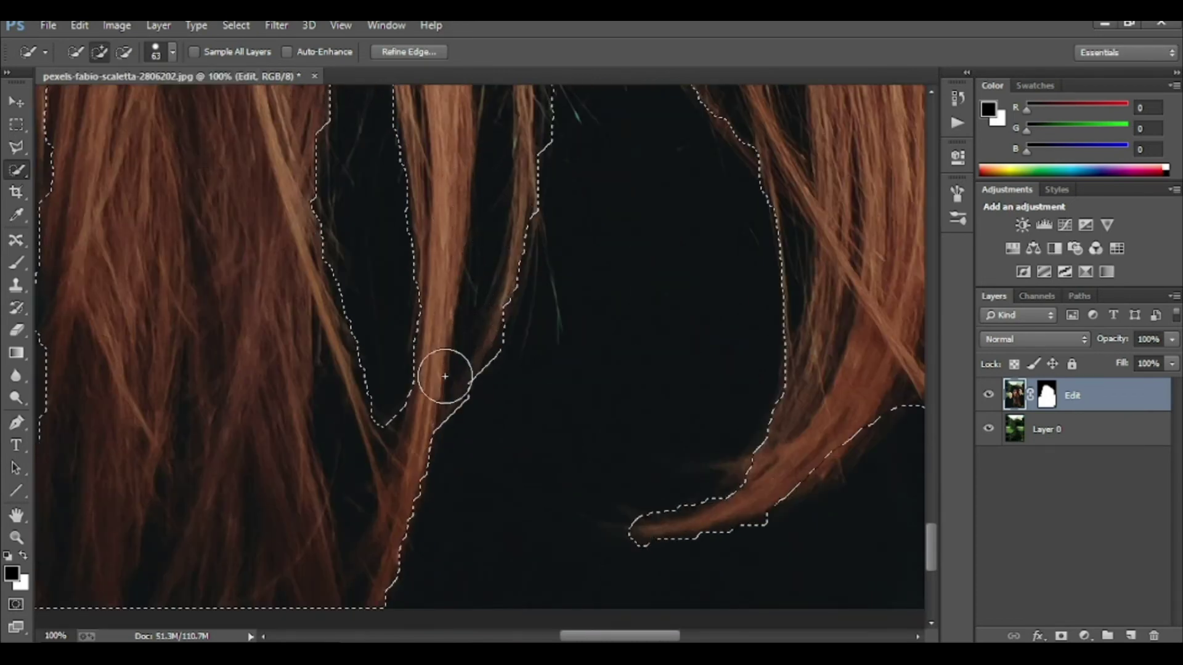
click(173, 51)
key(Return)
scroll(480, 240, up, 3)
mouse_move(482, 253)
mouse_down()
mouse_move(474, 358)
mouse_move(462, 329)
mouse_up()
scroll(462, 329, up, 2)
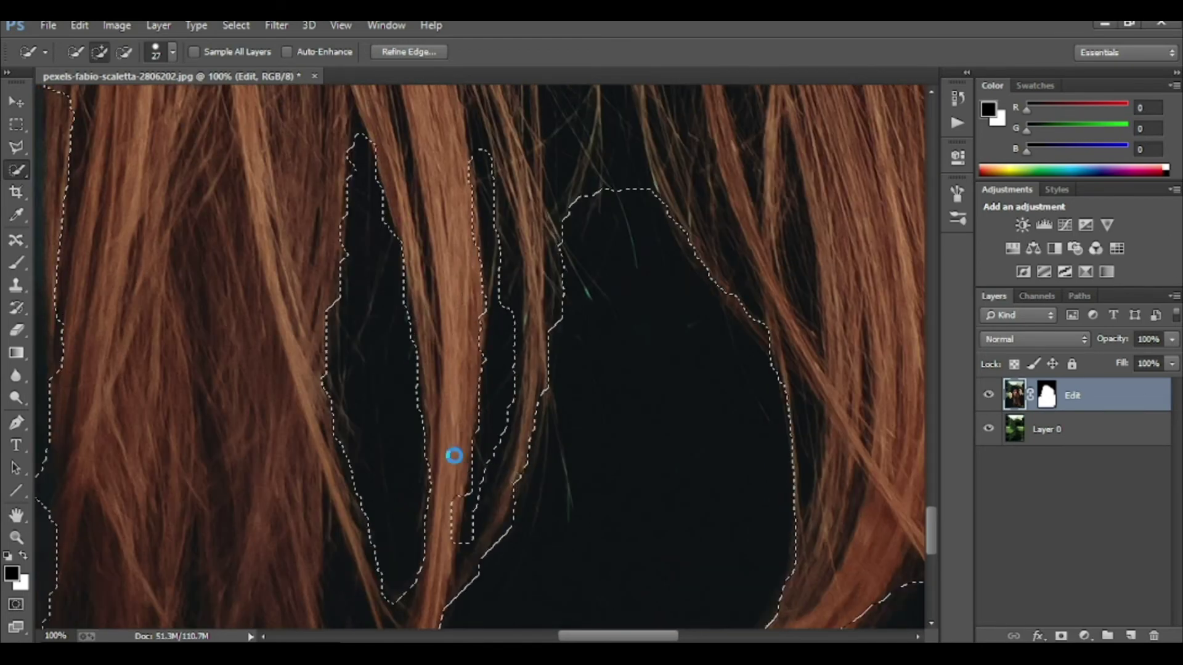
scroll(468, 444, down, 2)
scroll(456, 417, down, 4)
click(15, 101)
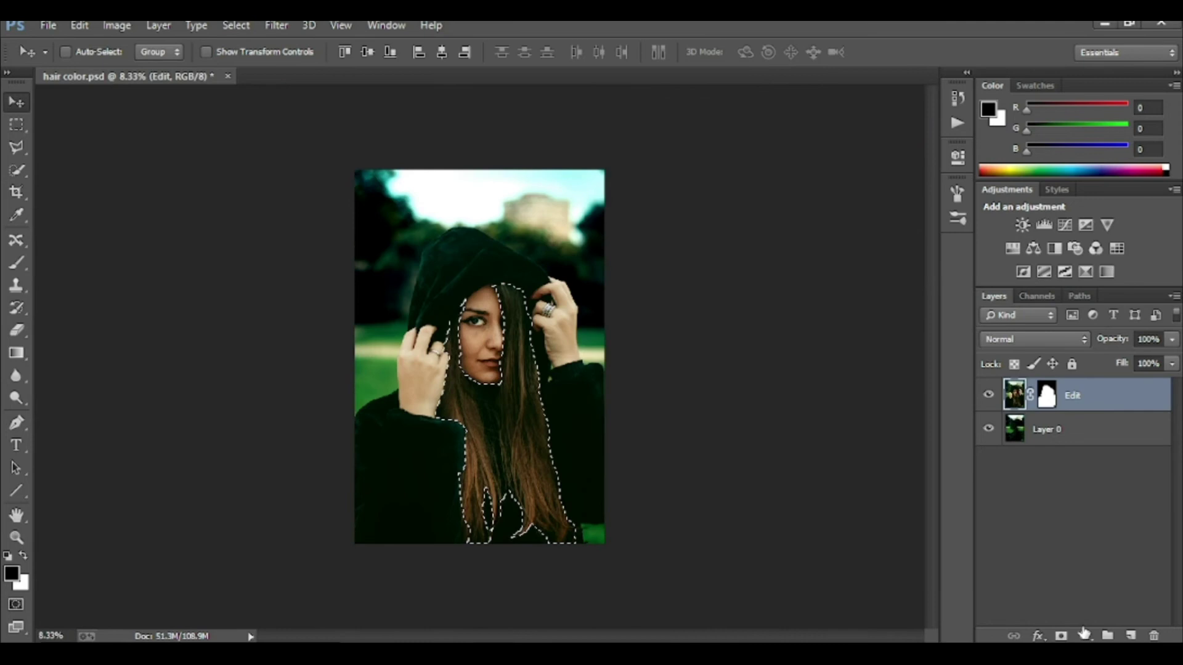
Add a Gradient Fill layer using the green-cyan gradient preset
click(1083, 635)
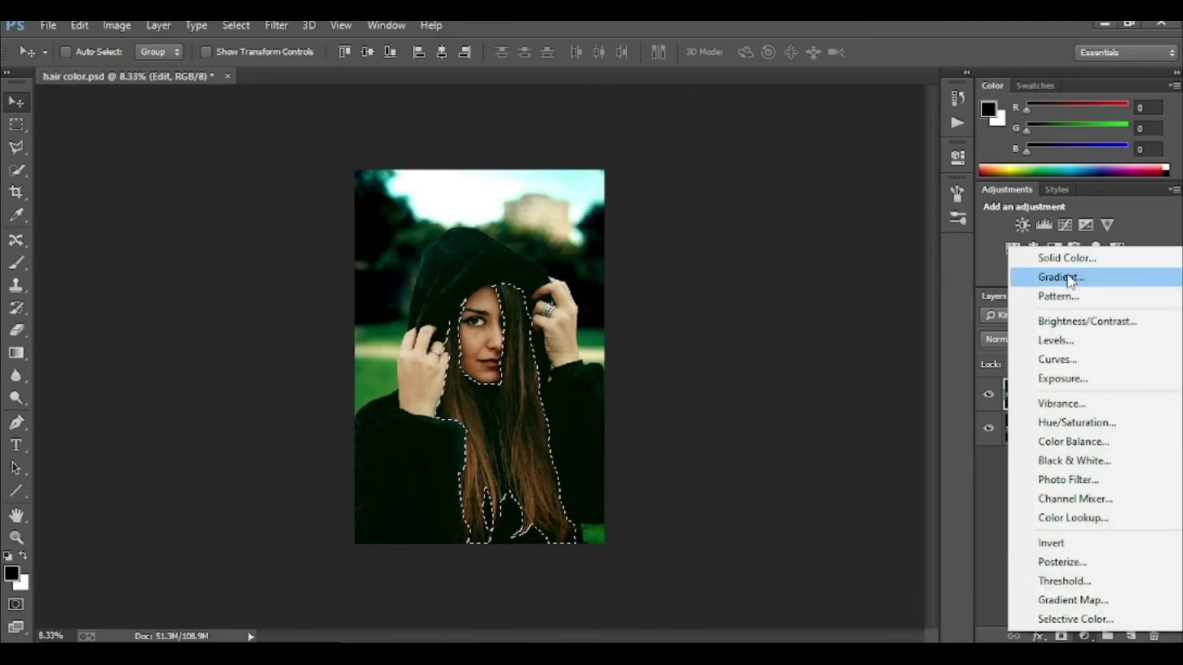
click(1055, 272)
click(861, 139)
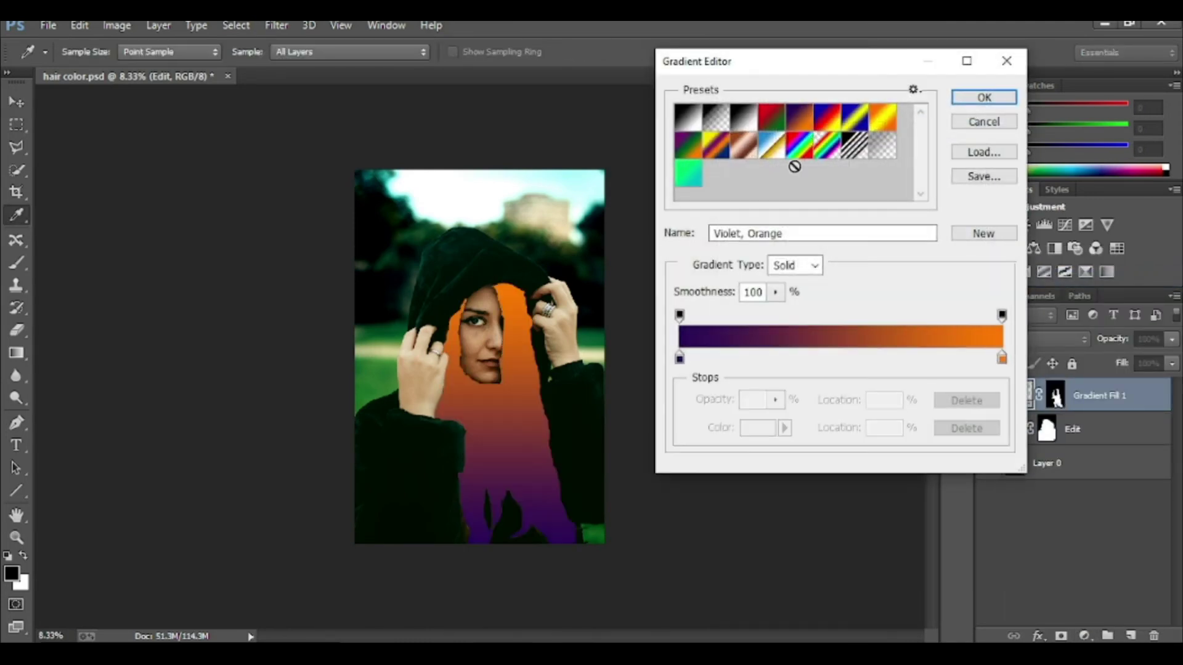
click(688, 174)
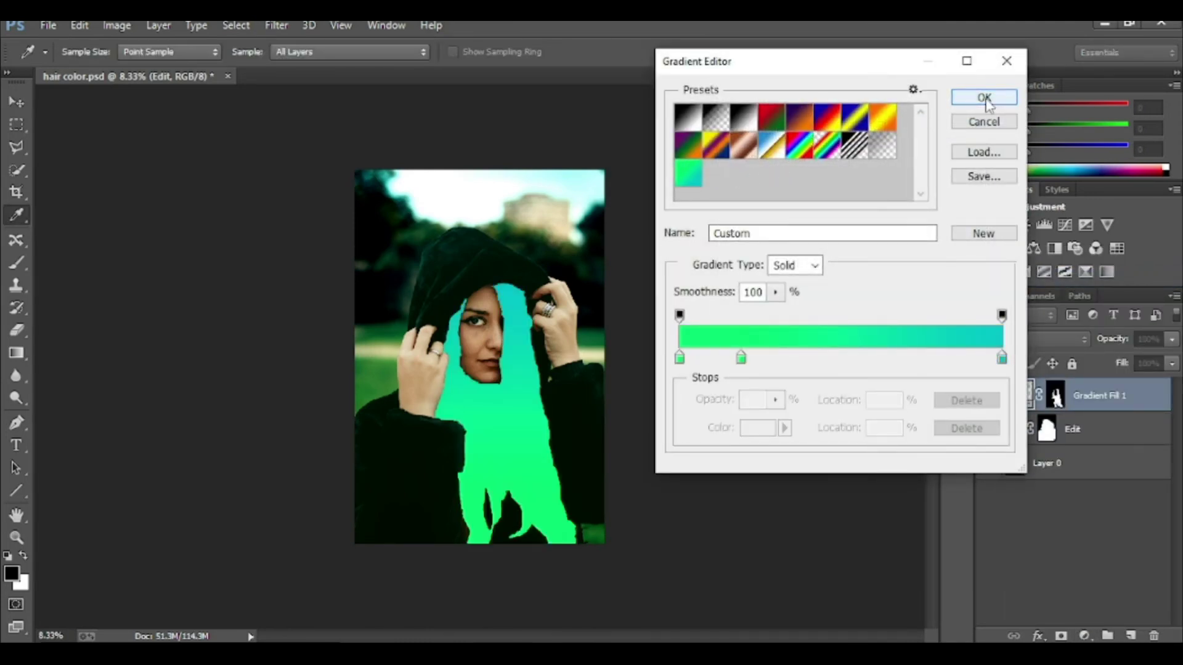
click(985, 98)
click(943, 131)
Set the gradient layer's blend mode to Color
click(1023, 337)
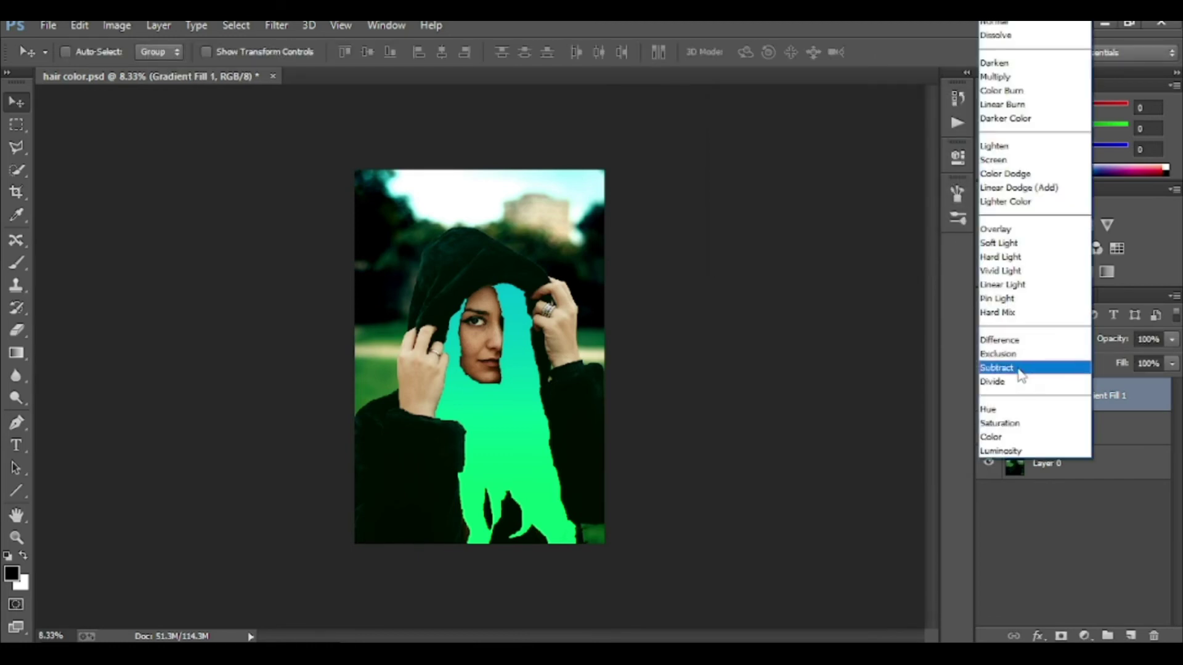
click(1014, 447)
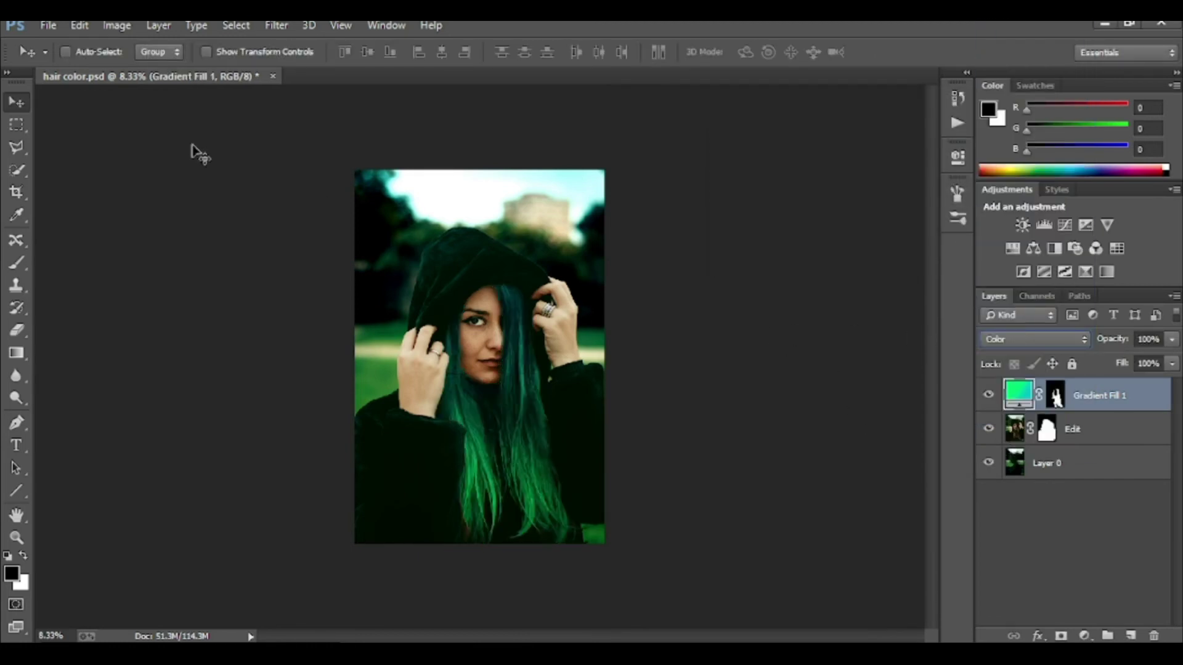
click(1041, 635)
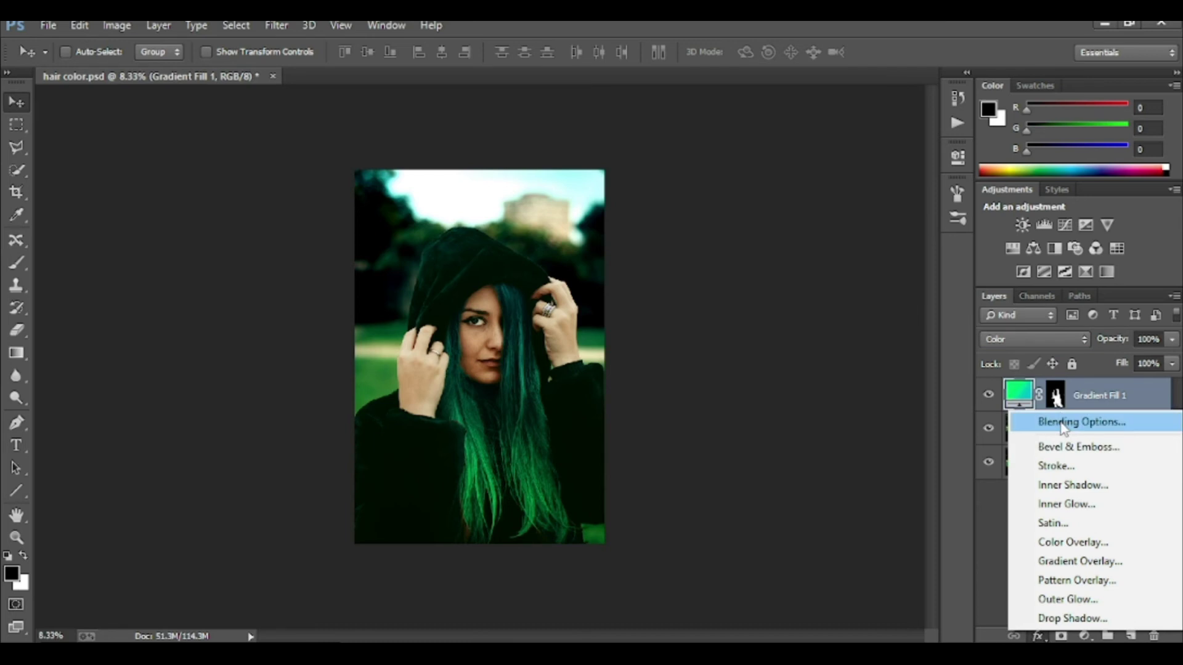
Split Gradient Fill 1's Underlying Layer Blend If slider to 0/46 and 185/255
click(1032, 418)
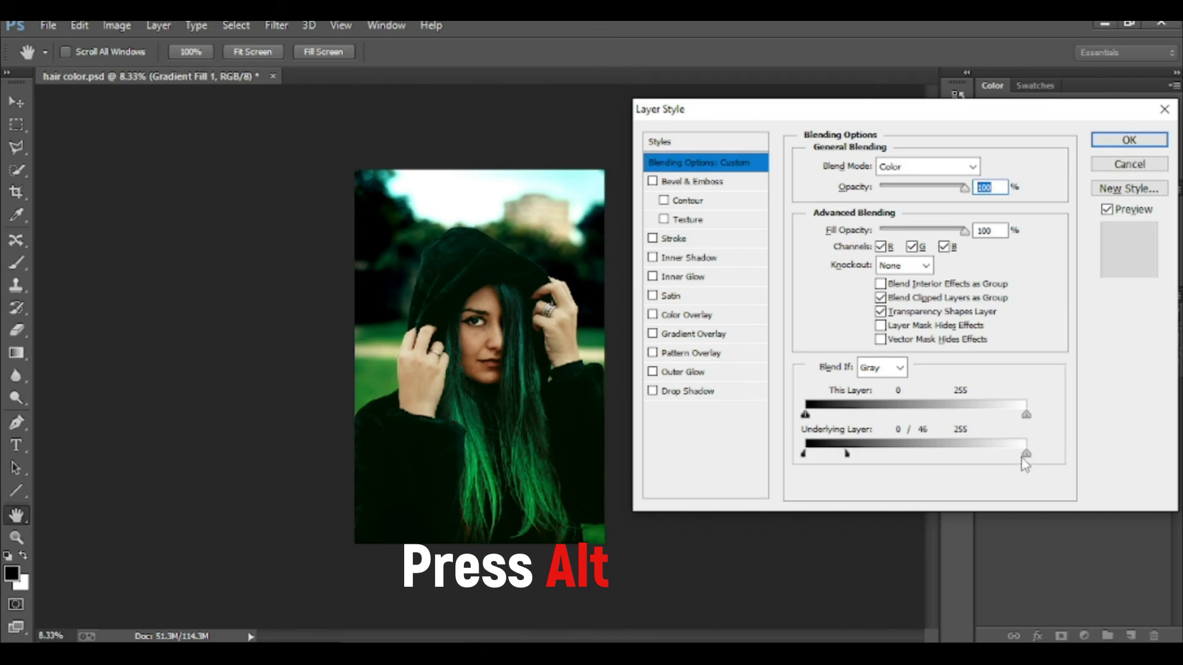
drag(980, 457, 966, 457)
key(Return)
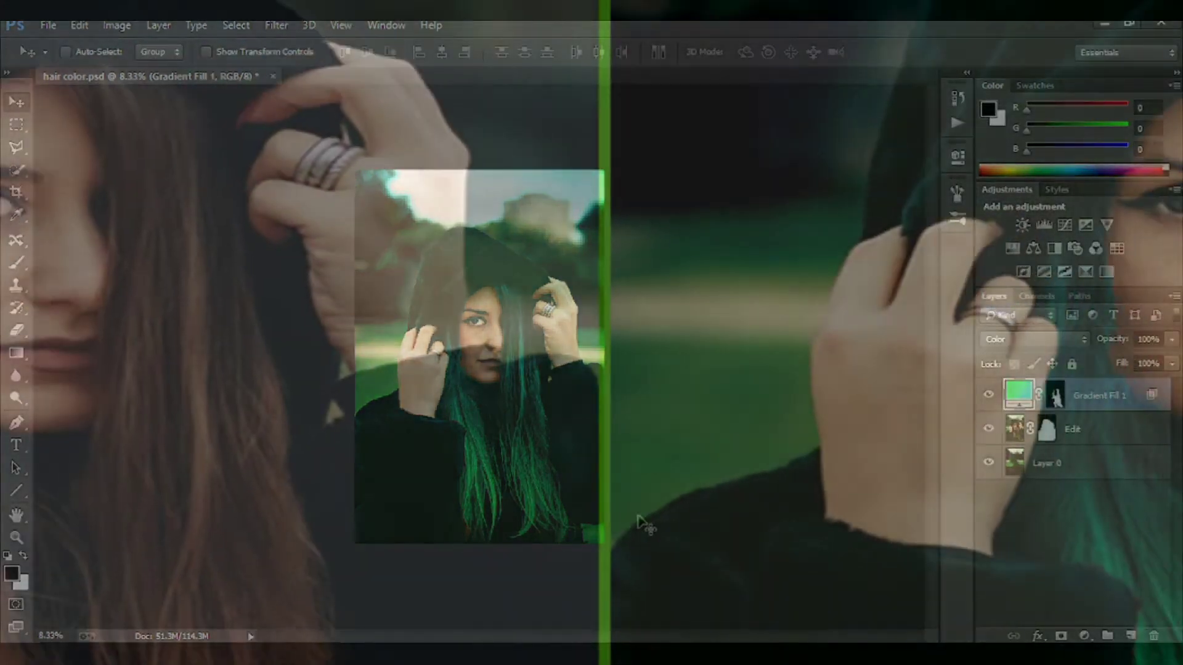